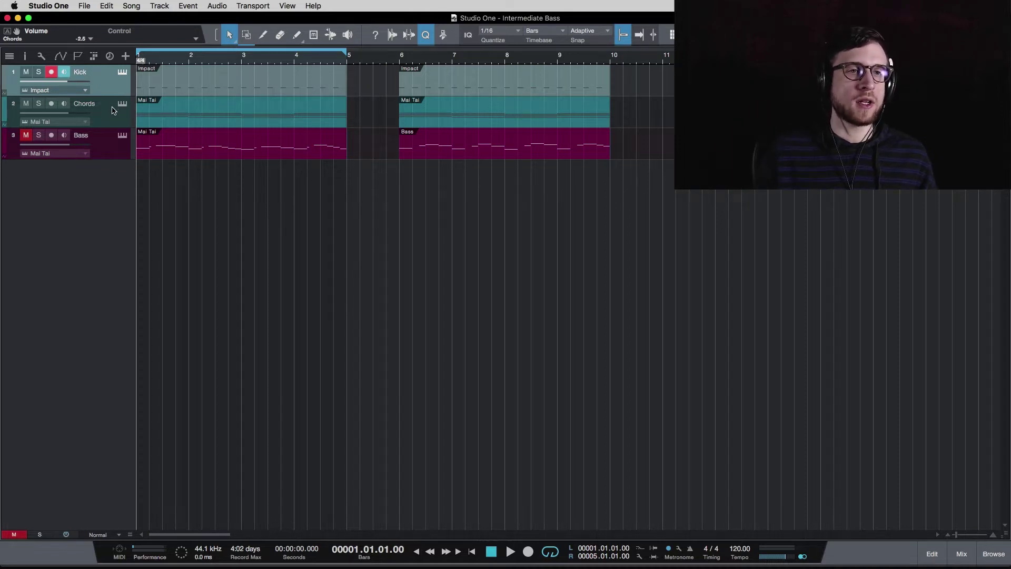
Play the loop and open the first Chords event in the note editor.
key("space")
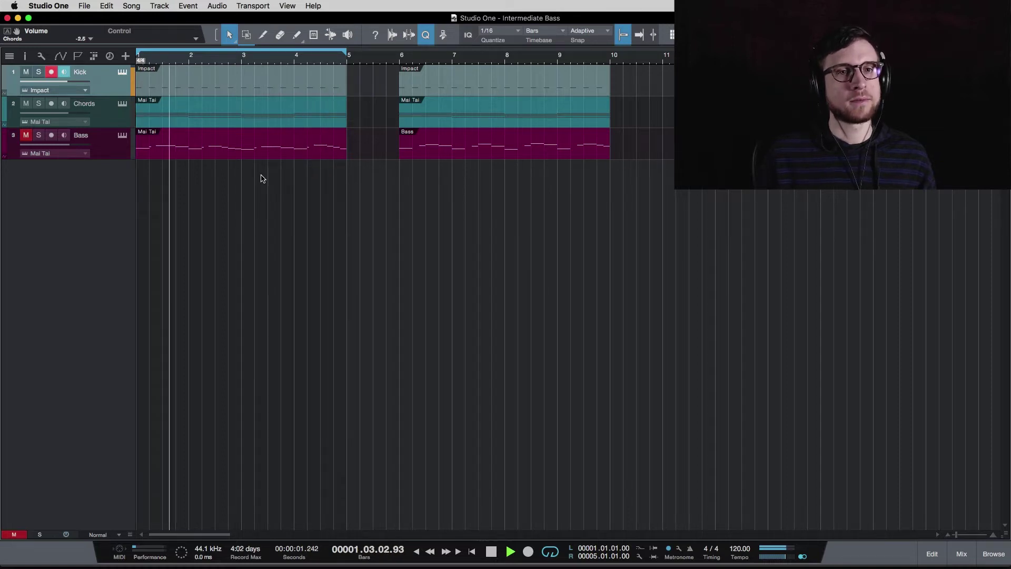
double_click(254, 107)
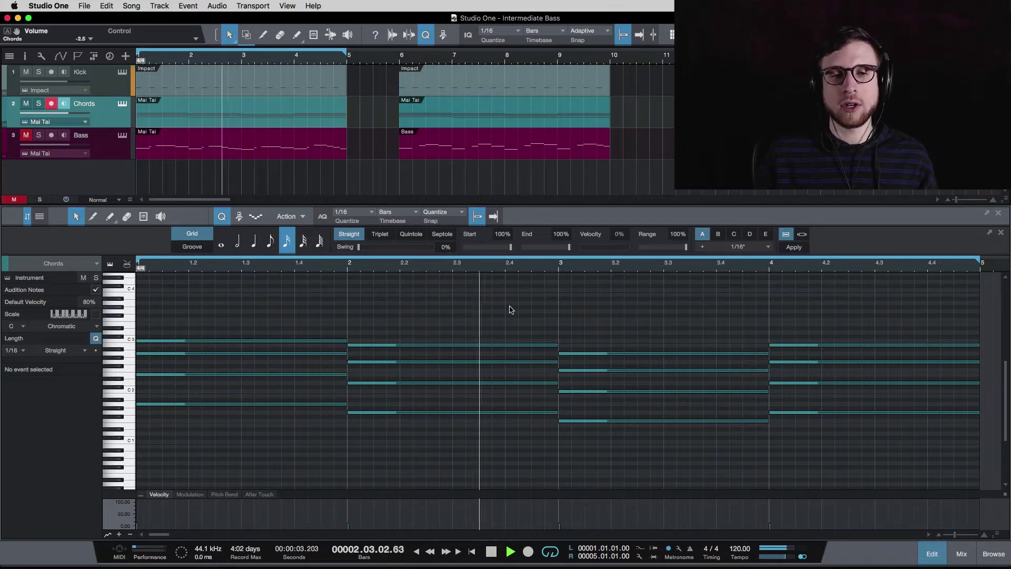
key("space")
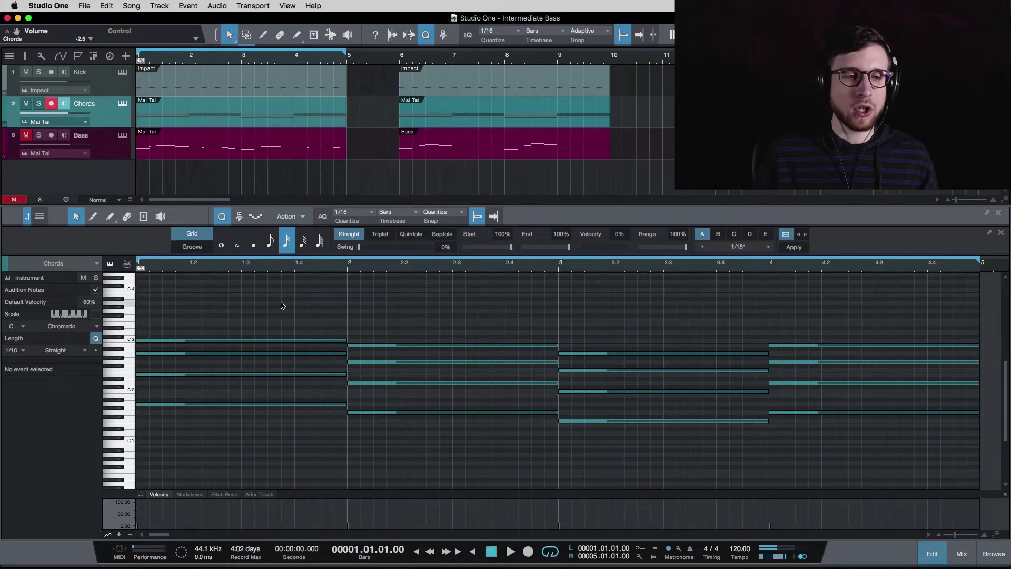
Examine the progression by selecting all four notes of each chord, bar by bar, from bar 1 to bar 4.
left_click_drag(283, 305, 253, 496)
left_click_drag(400, 293, 538, 476)
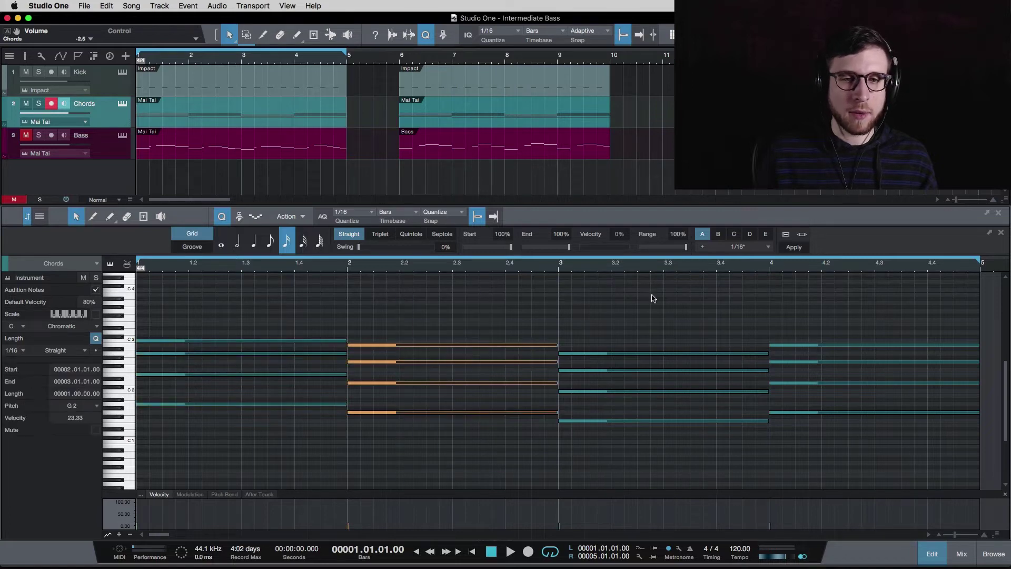
left_click_drag(652, 295, 684, 485)
left_click_drag(855, 294, 846, 472)
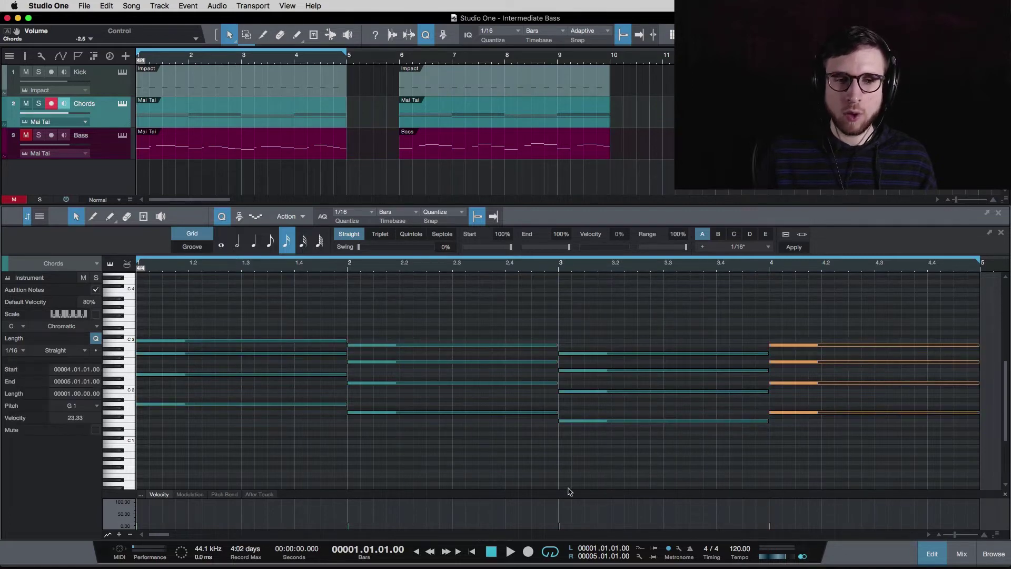
left_click(314, 439)
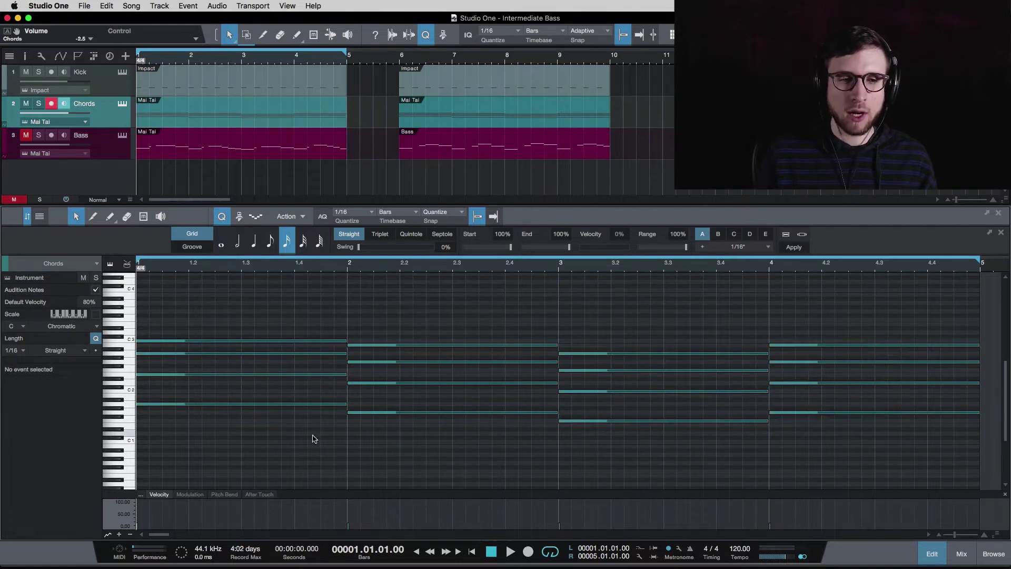
Audition the lowest note of each chord in bars 1 to 4 to identify the roots.
left_click(302, 404)
left_click(406, 413)
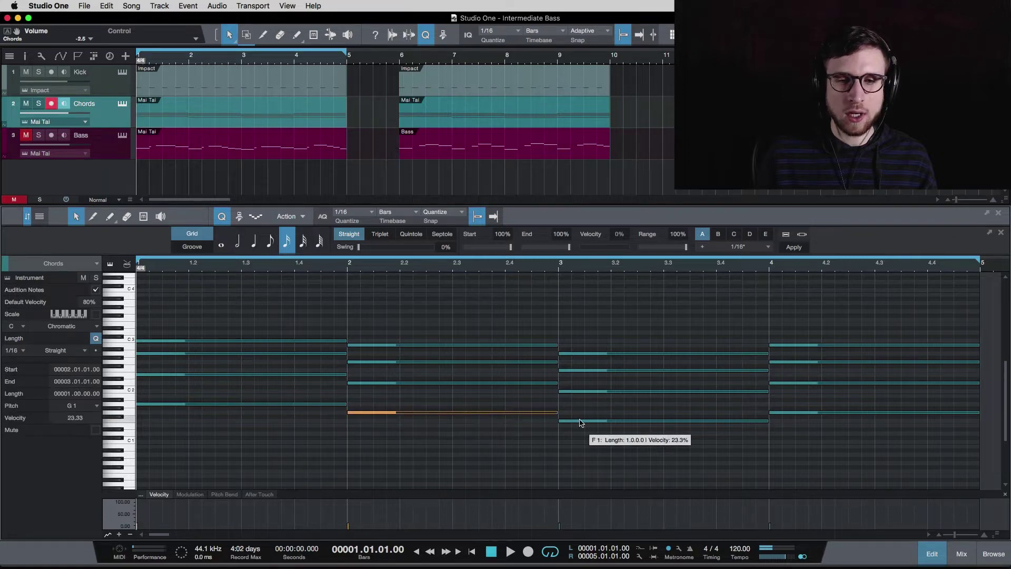
left_click(574, 420)
left_click(780, 413)
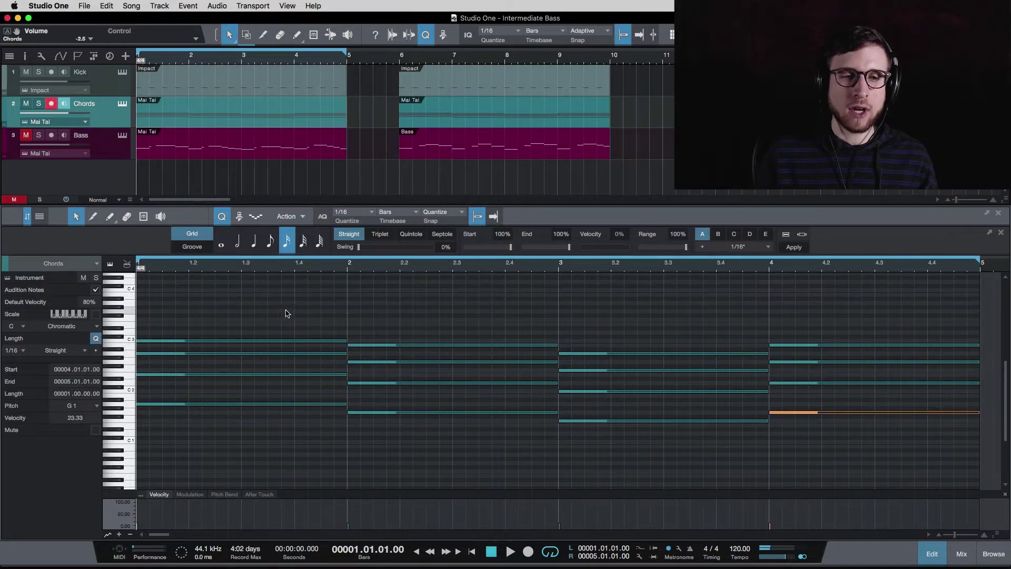
Select the upper three notes of each chord in turn to examine the voicing above the roots.
left_click_drag(285, 311, 285, 406)
left_click(412, 356)
left_click_drag(379, 326, 422, 419)
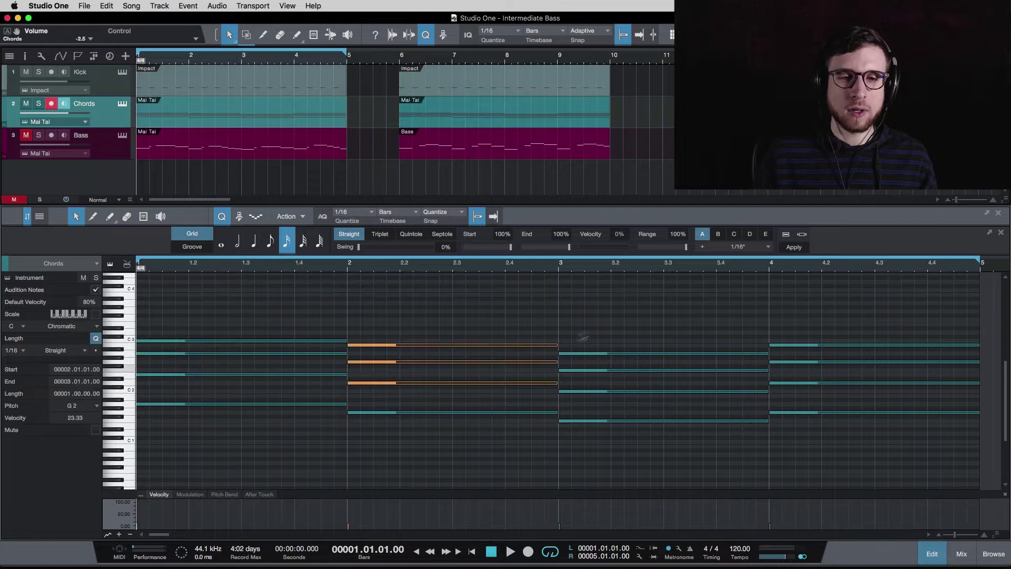
left_click(616, 401)
left_click_drag(616, 403, 764, 319)
left_click(795, 387)
left_click_drag(796, 388, 758, 337)
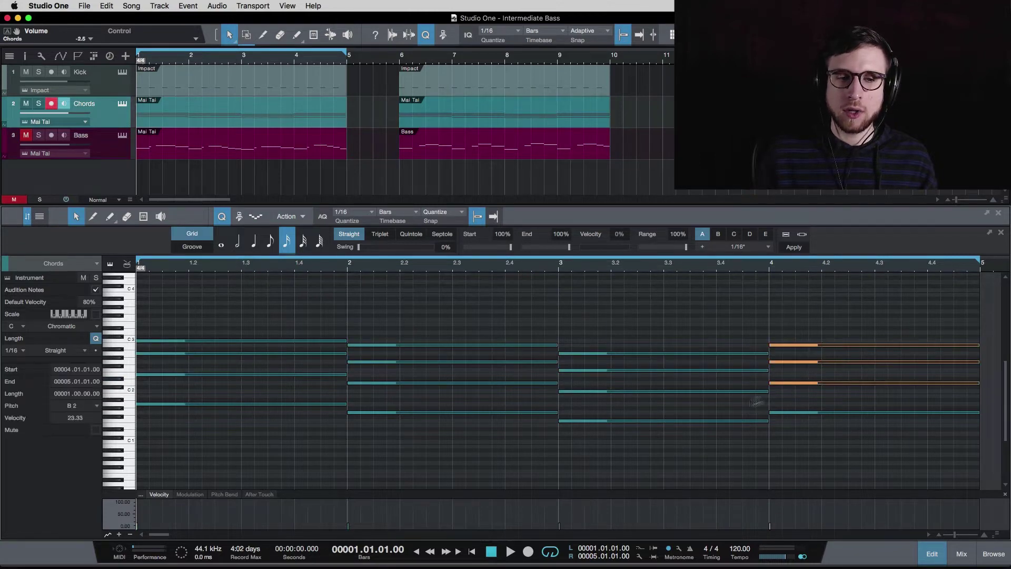
Examine the bar 1 chord's root and its upper notes individually.
left_click(223, 404)
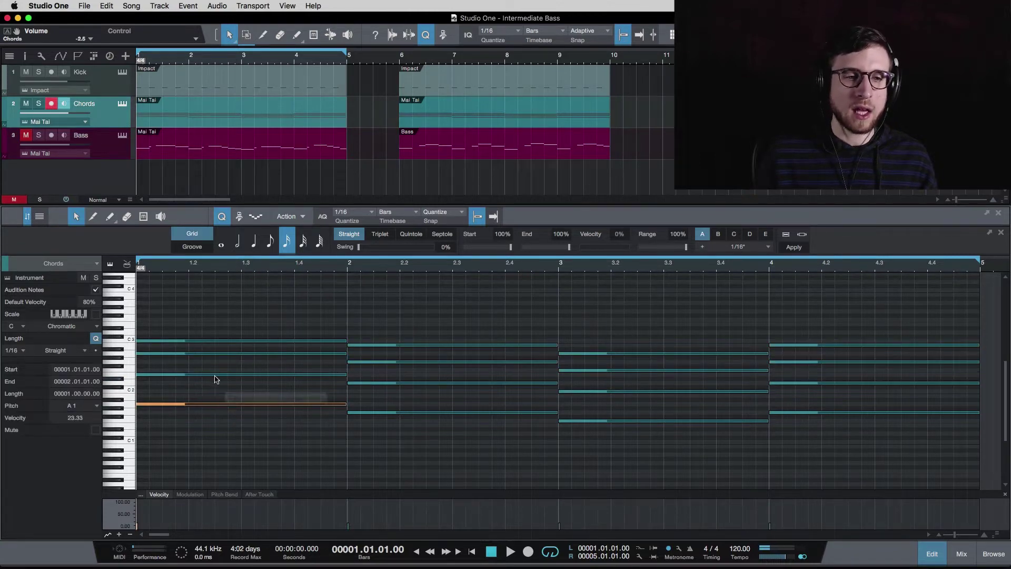
left_click(216, 350)
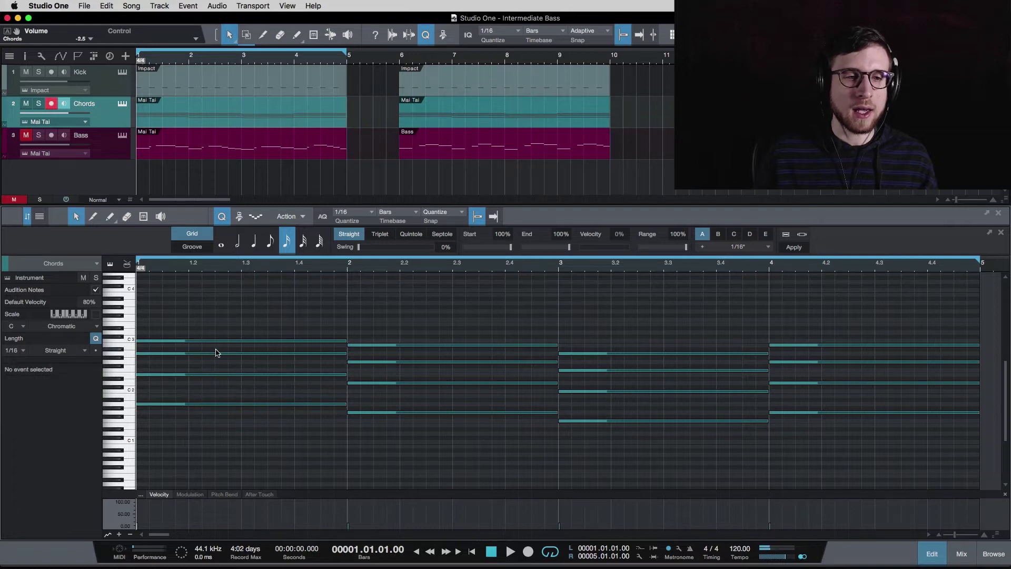
left_click(221, 340)
left_click(230, 332)
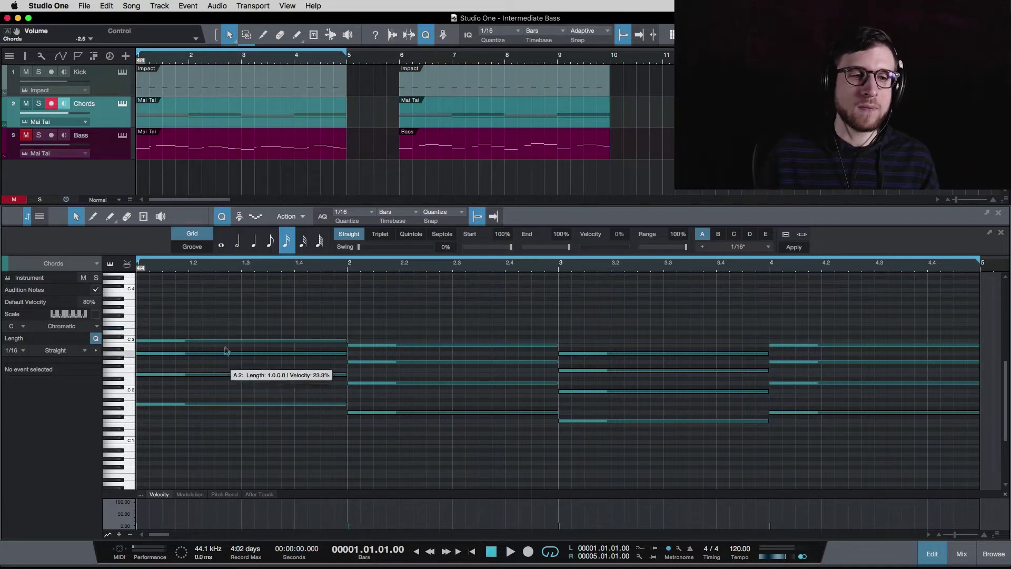
Select the chord roots again one after another, from the A1 in bar 1 to the G1 in bar 4.
left_click(223, 404)
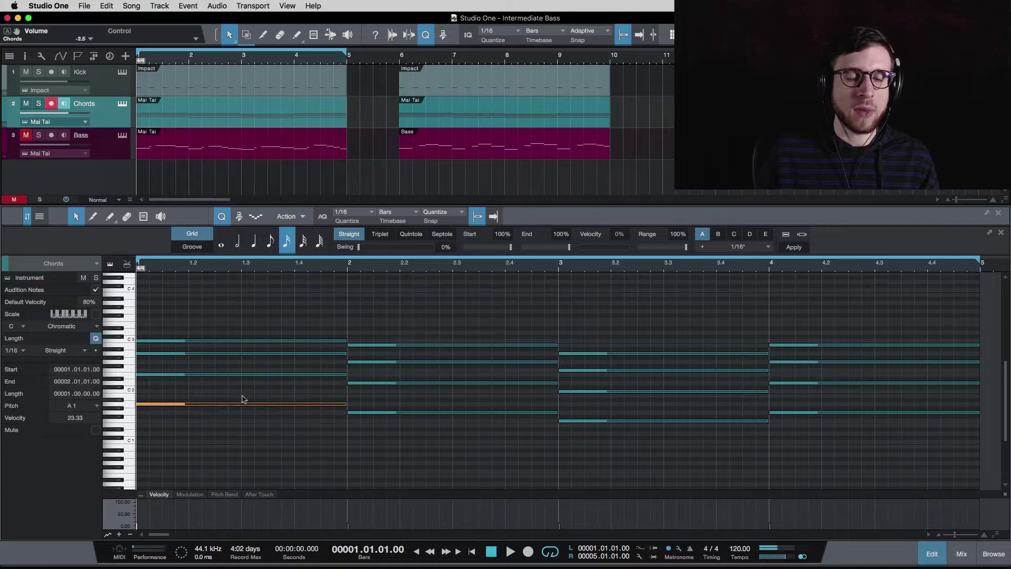
left_click(449, 414)
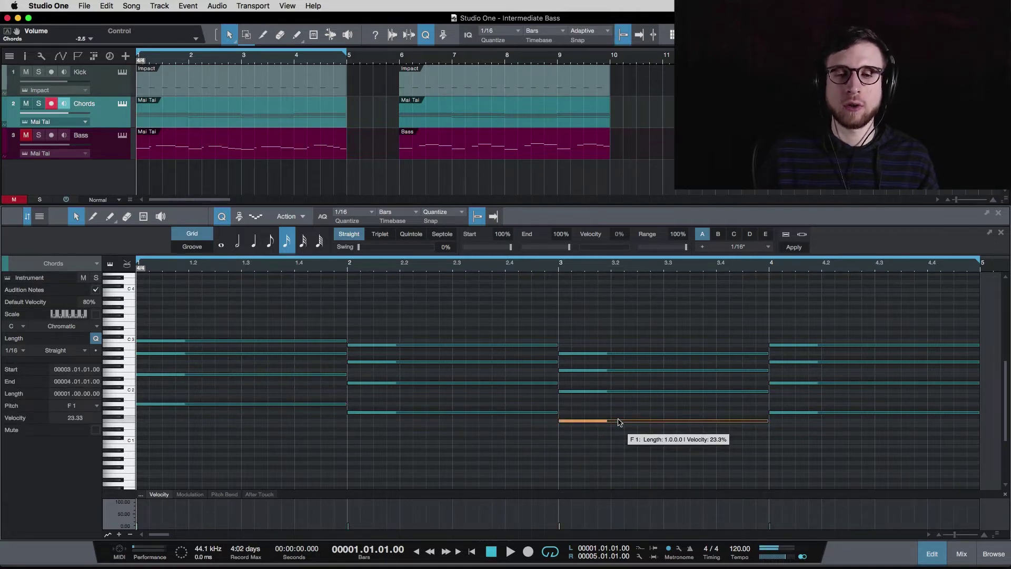
left_click(831, 412)
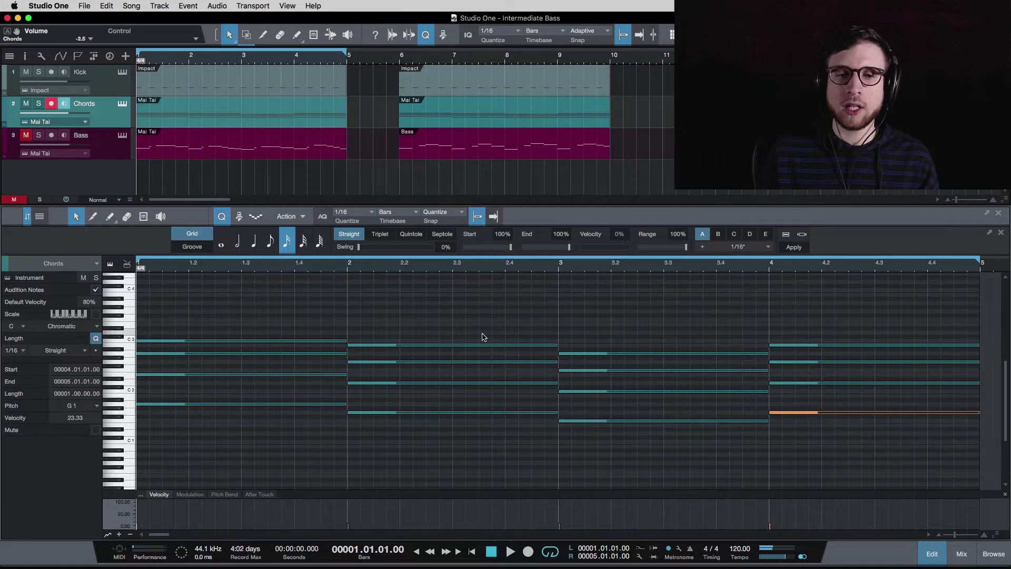
Review the complete chords in bars 1, 2 and 3 by selecting each one, and clear the note selection.
left_click_drag(287, 303, 280, 454)
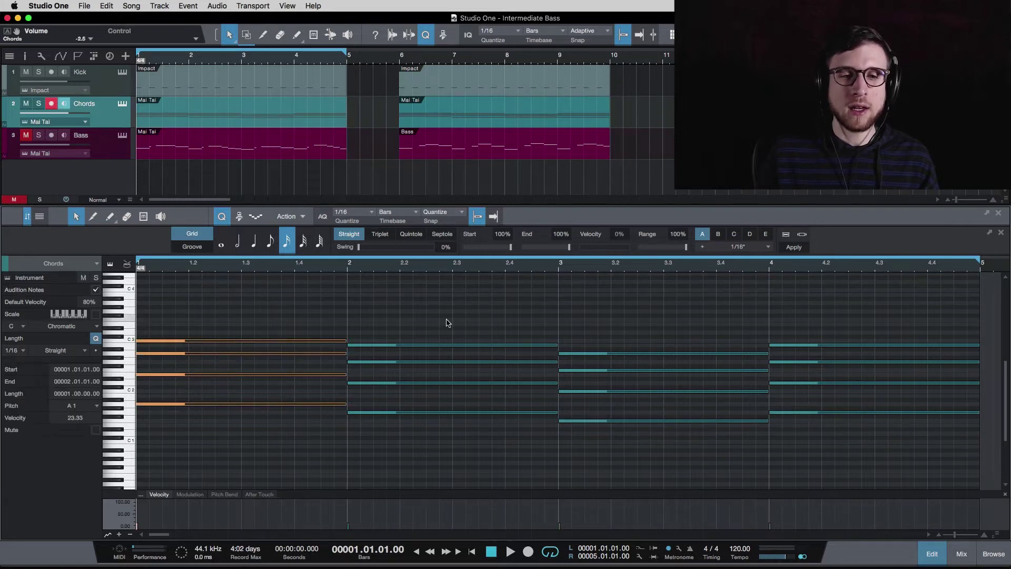
left_click_drag(447, 323, 456, 494)
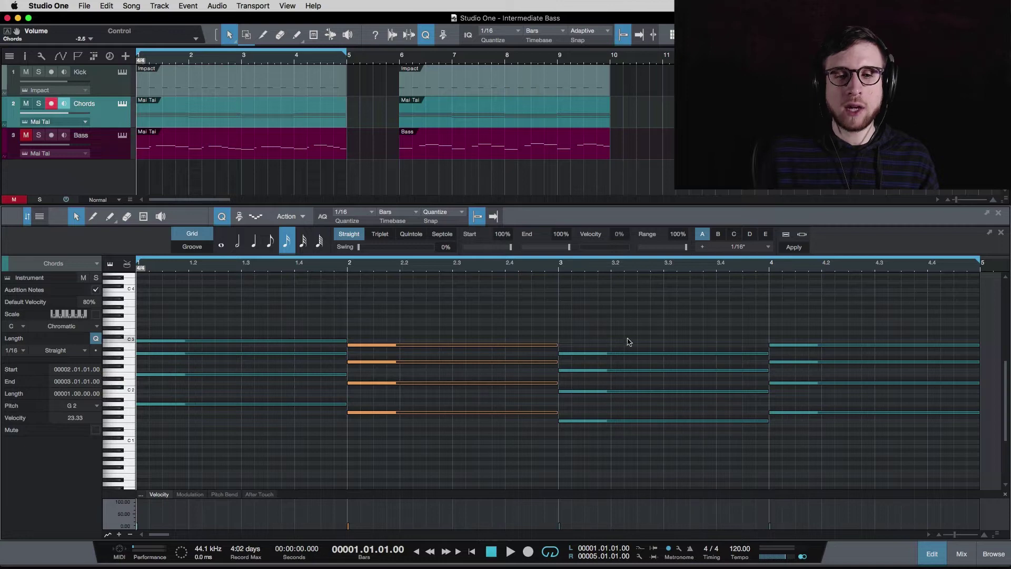
left_click_drag(663, 315, 676, 495)
left_click(718, 319)
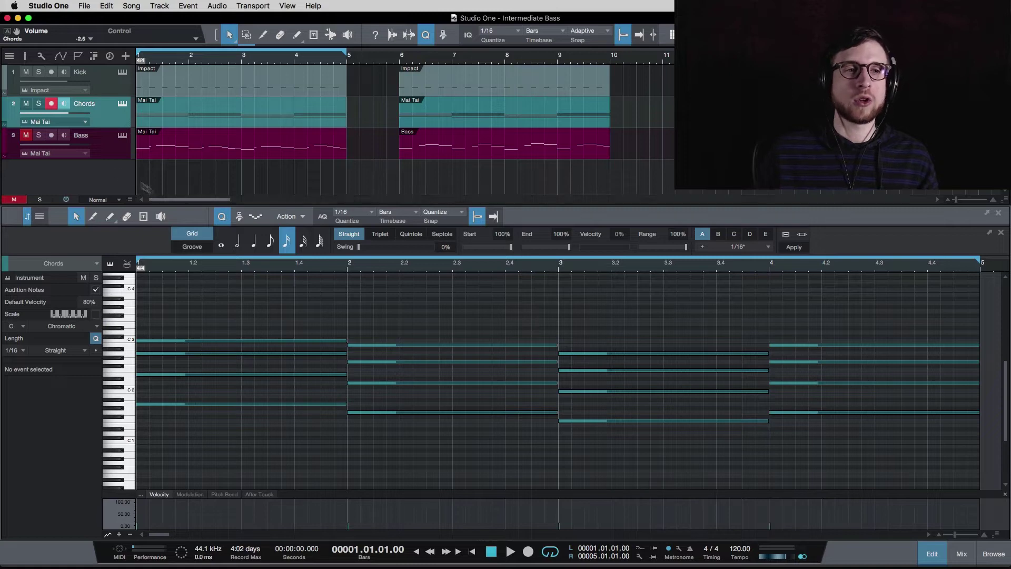
Unmute the Bass track and show its first event in the note editor.
left_click(25, 136)
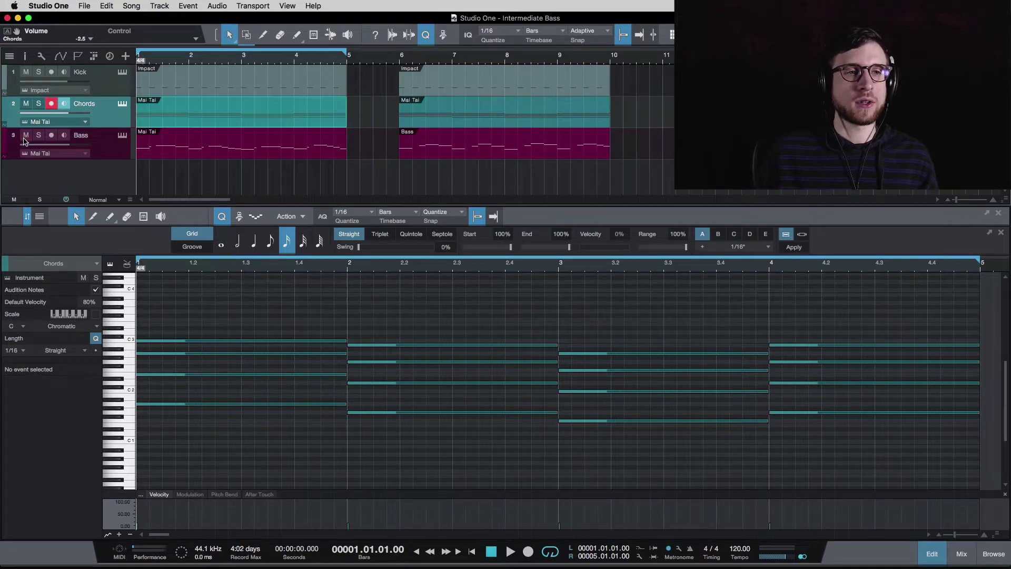
left_click(170, 150)
Play the loop and mute the Chords track to hear only the kick and bass.
key("space")
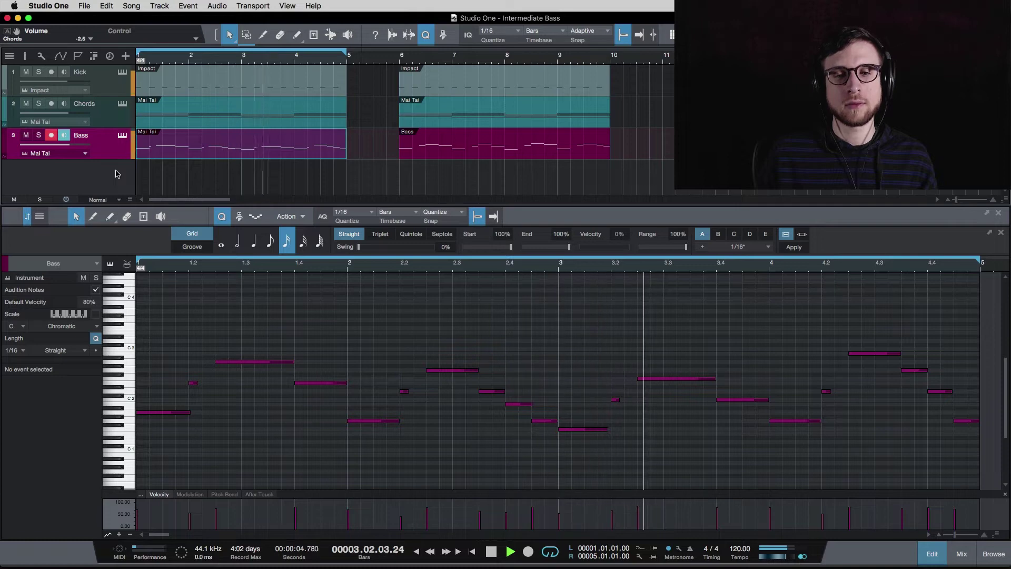
left_click(26, 104)
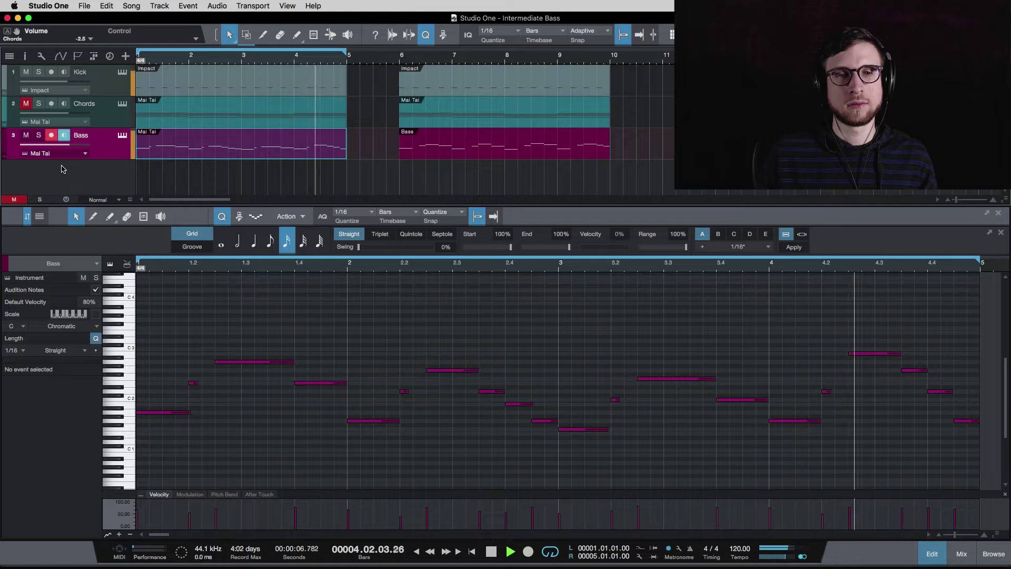
key("space")
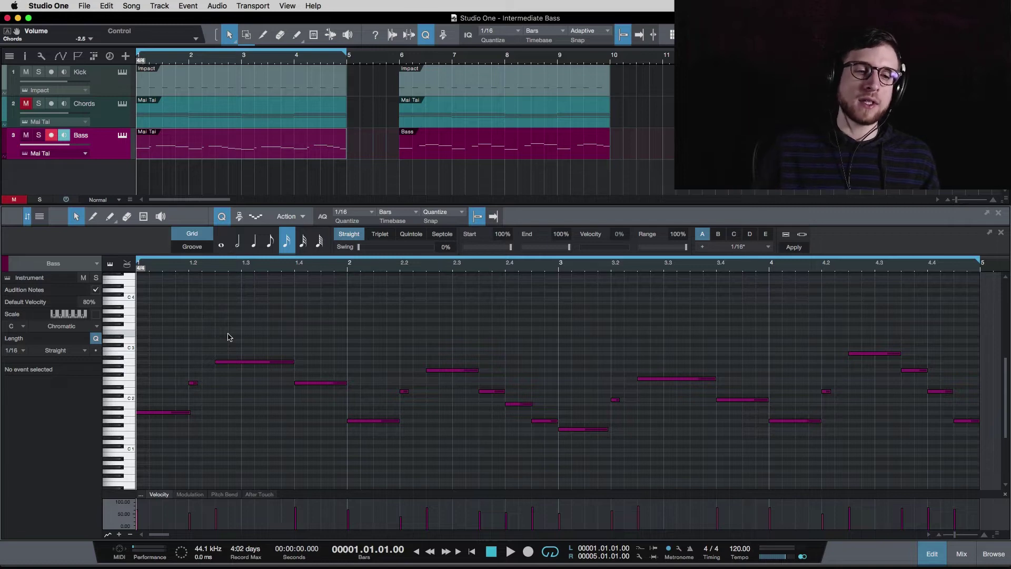
Audition the first three bass notes in bar 1 (A1, E2 and A2), and play back the opening of the bass line.
left_click(167, 413)
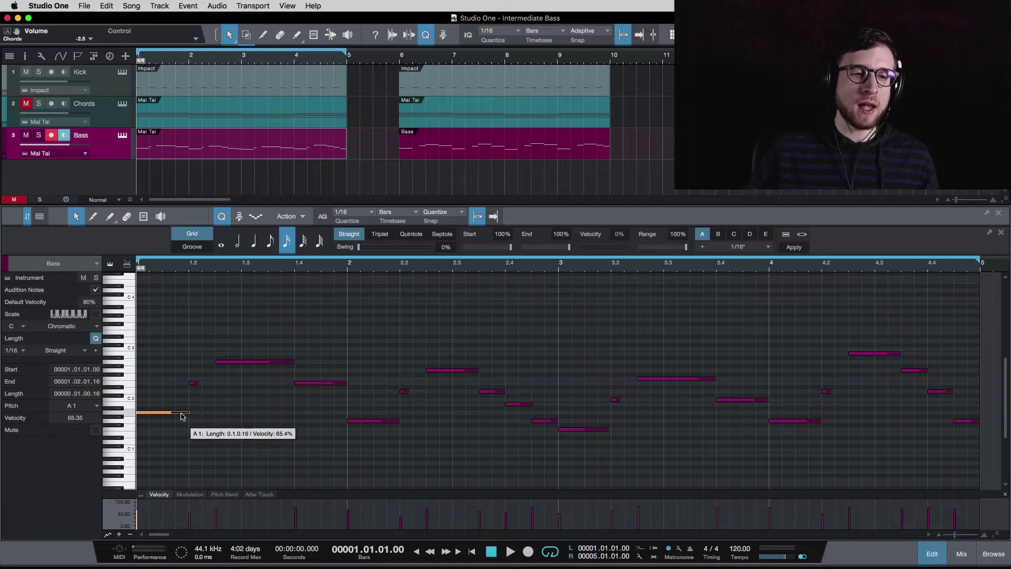
mouse_move(192, 386)
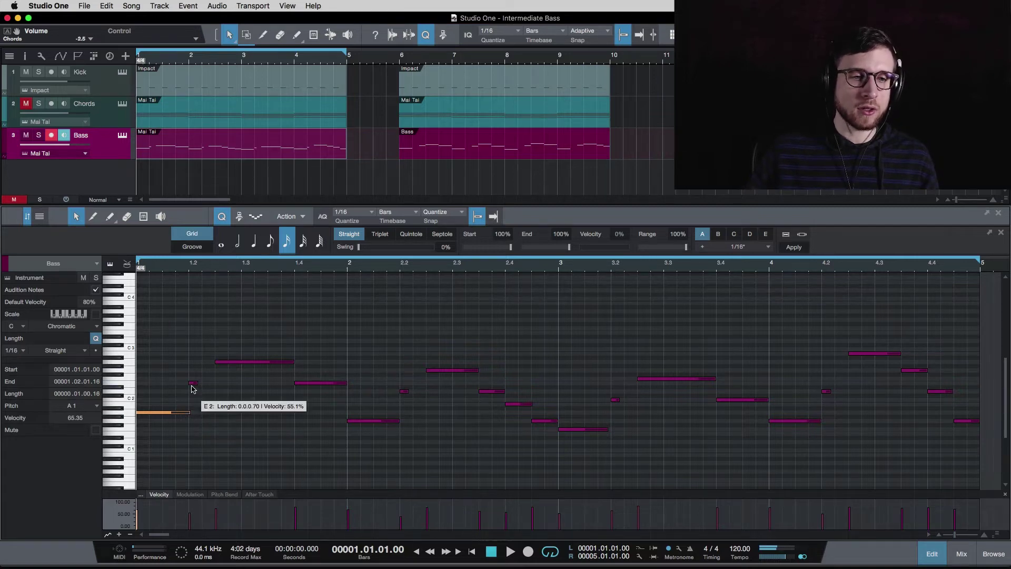
left_click(225, 362)
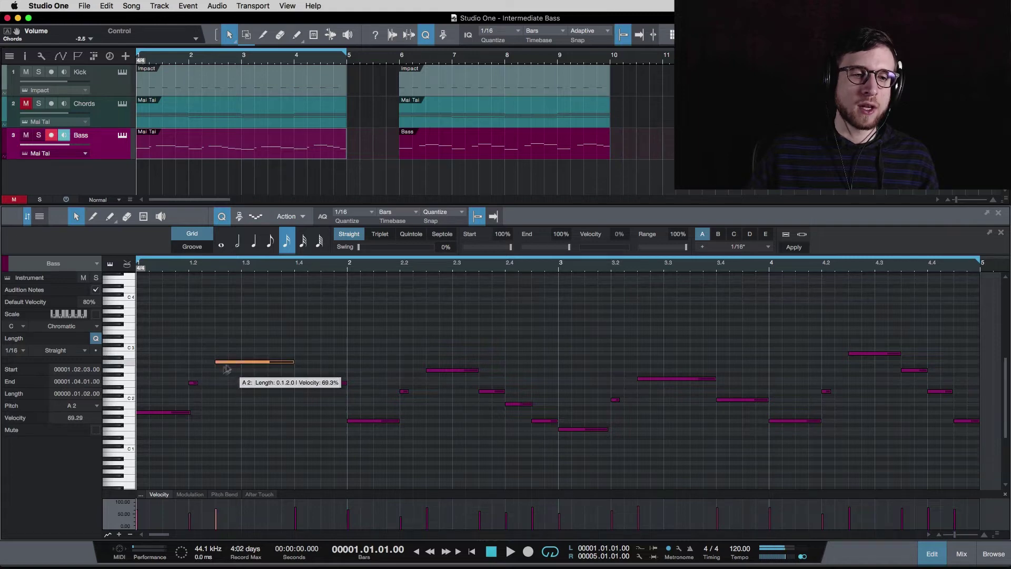
left_click(177, 412)
left_click(192, 384)
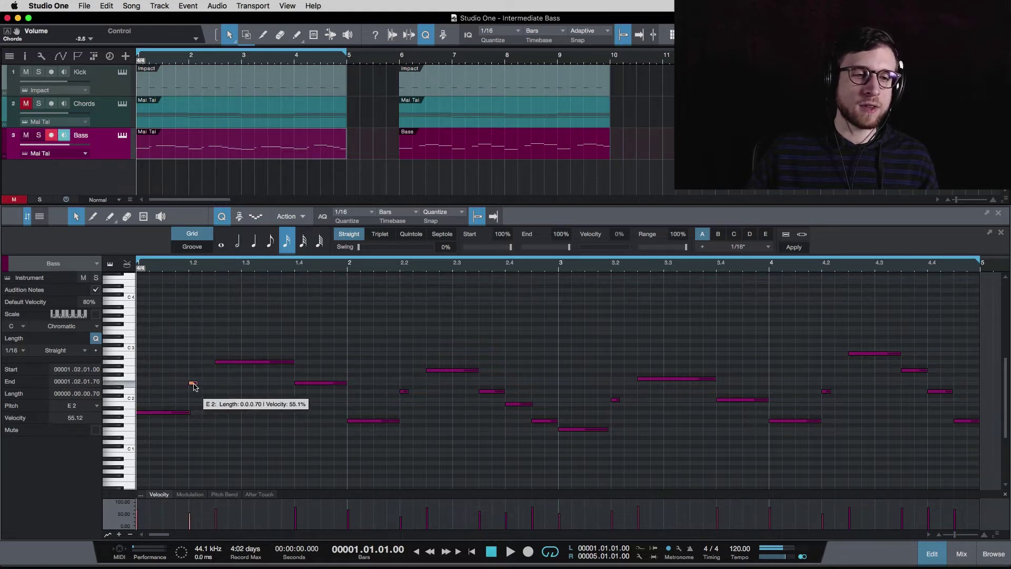
left_click(231, 362)
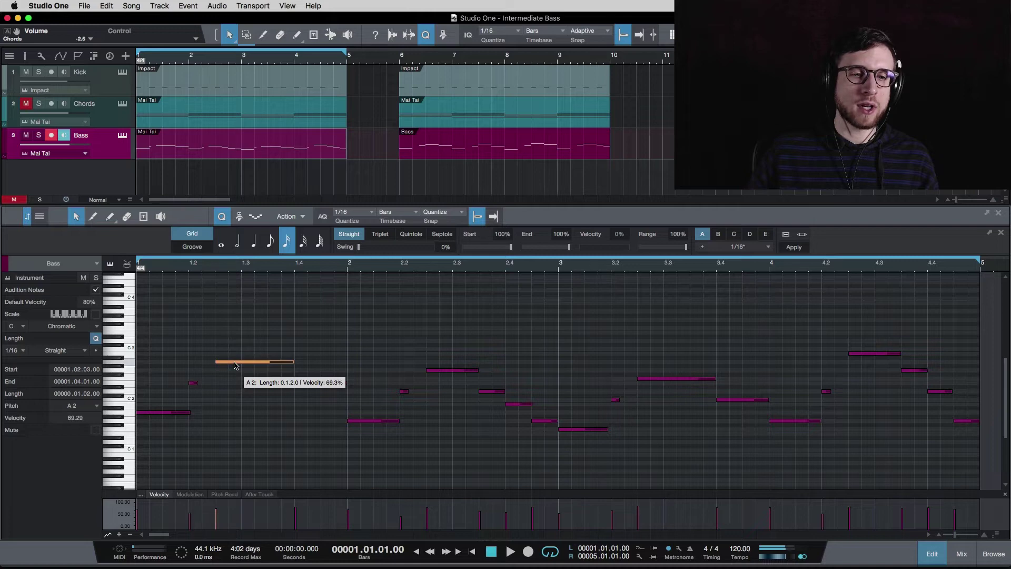
key("space")
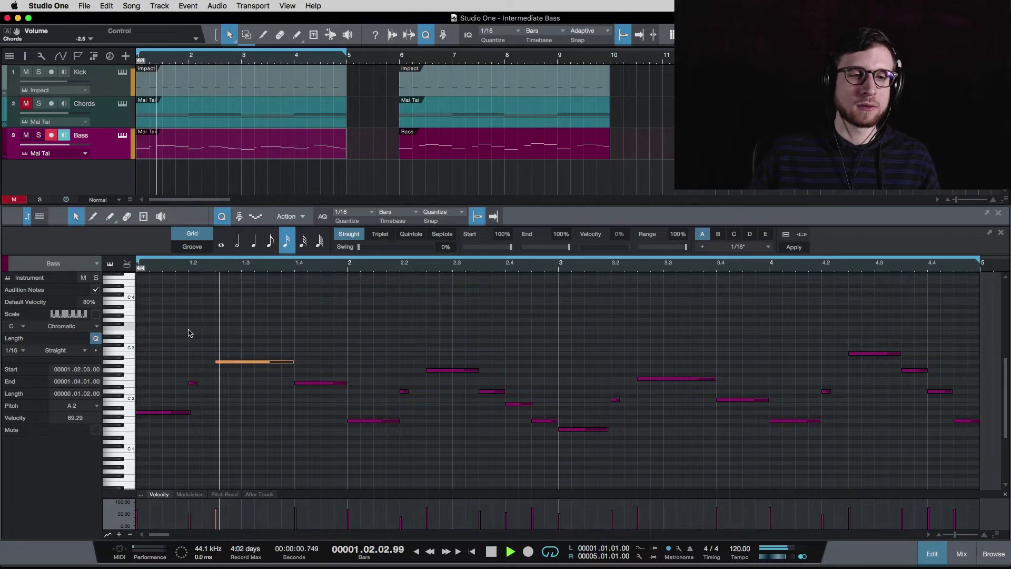
key("space")
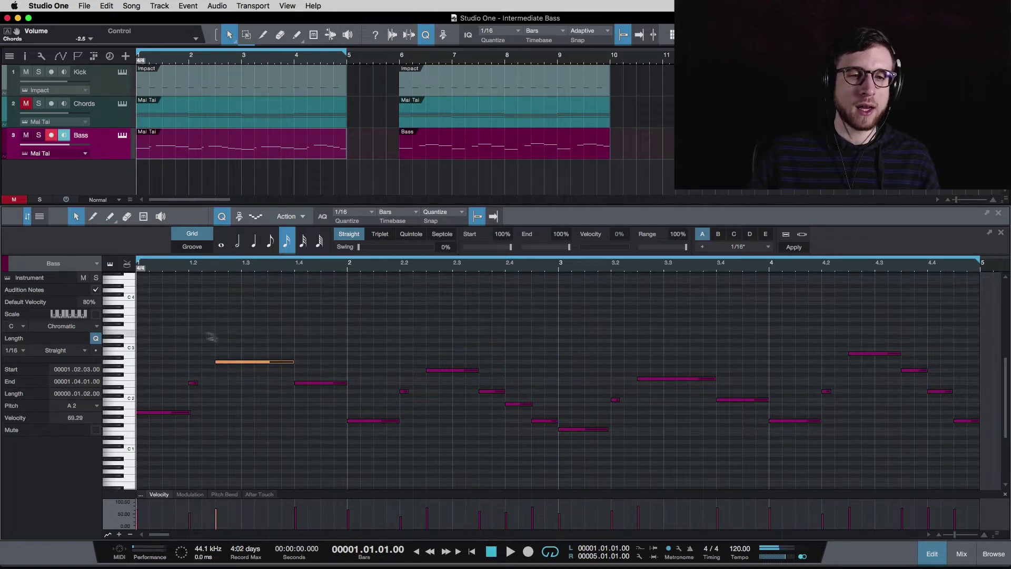
Compare the two E2 notes around the A2 in bar 1 of the bass line, and play the loop again.
left_click(332, 383)
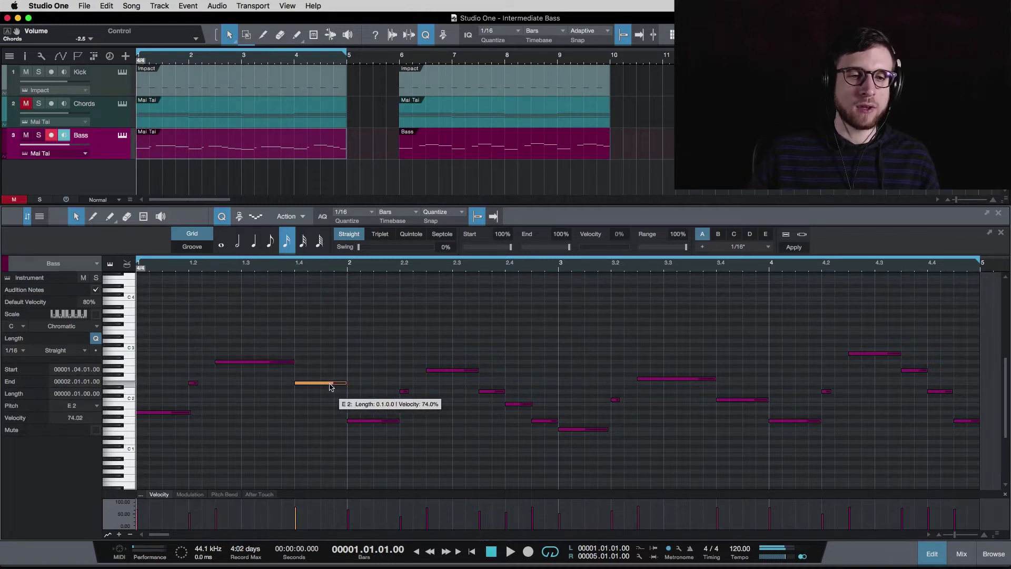
left_click(193, 383)
left_click(238, 363)
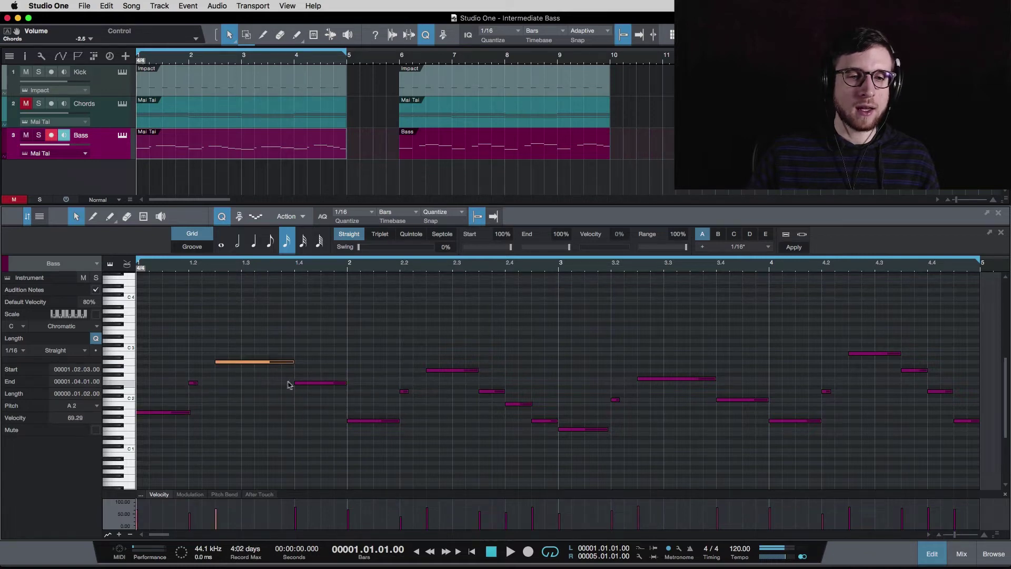
left_click(308, 383)
left_click(338, 362)
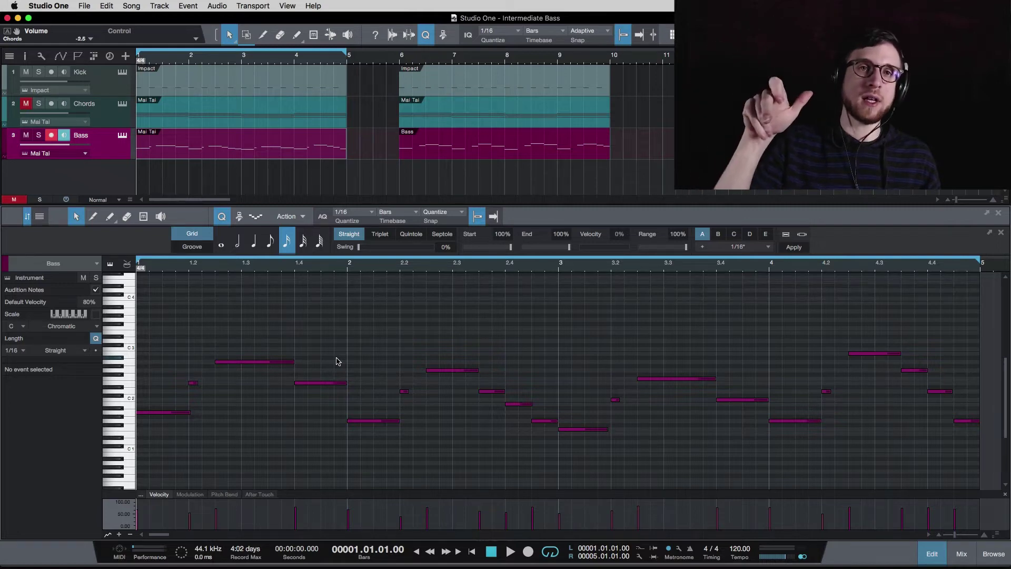
key("space")
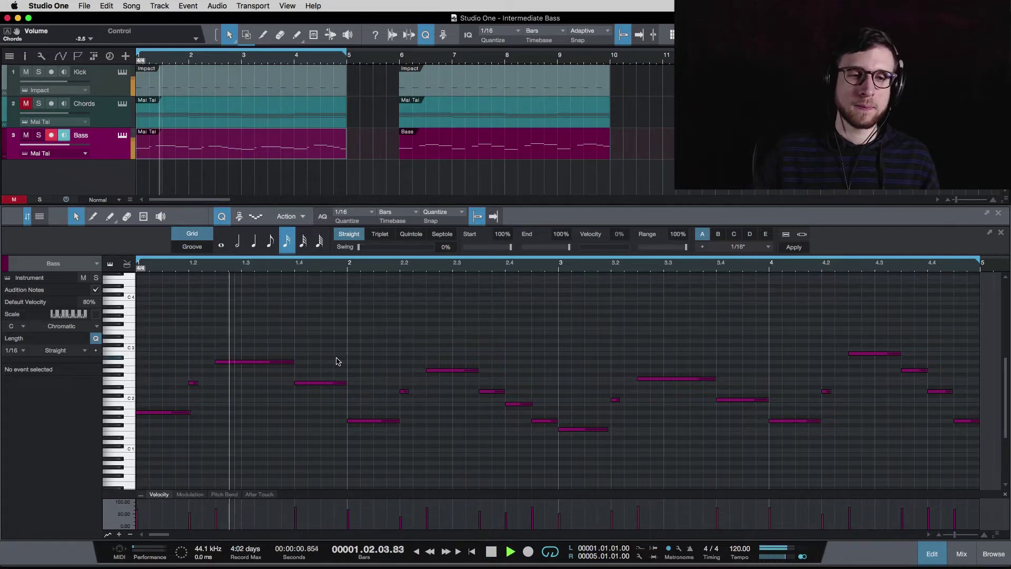
key("space")
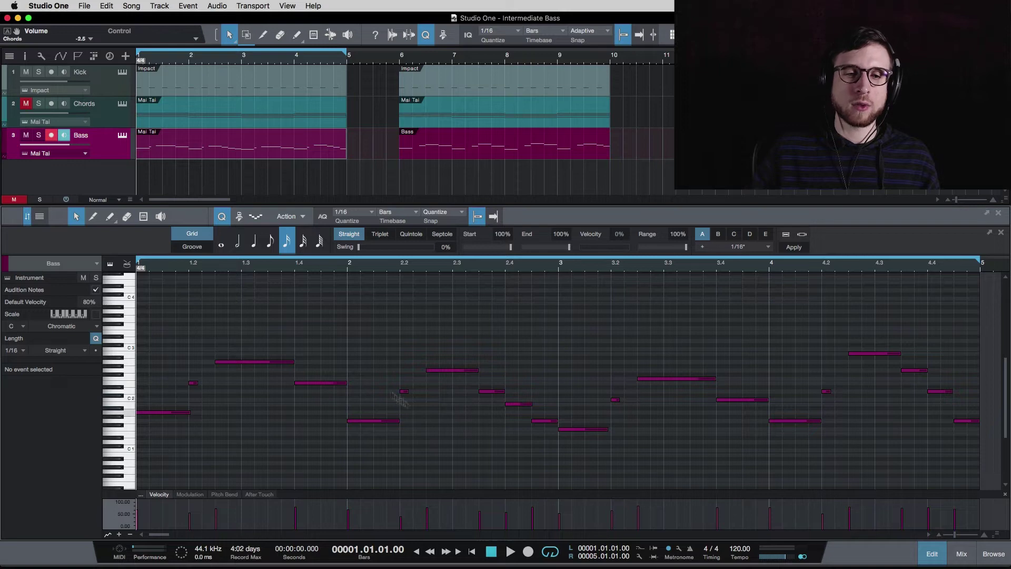
Play the opening of the bass line, and audition the first three notes of bar 2 (G1, D2 and G2).
key("space")
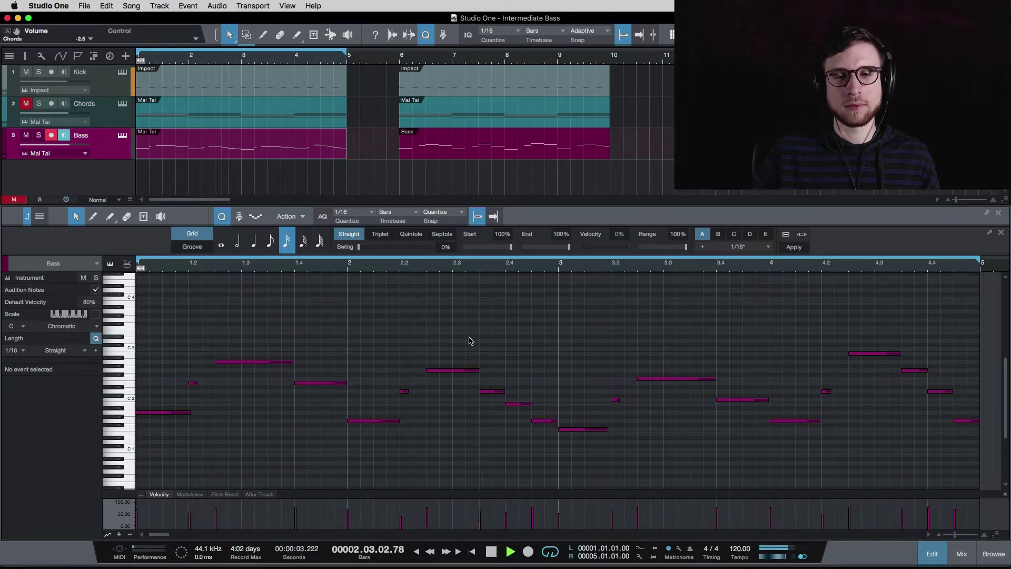
key("space")
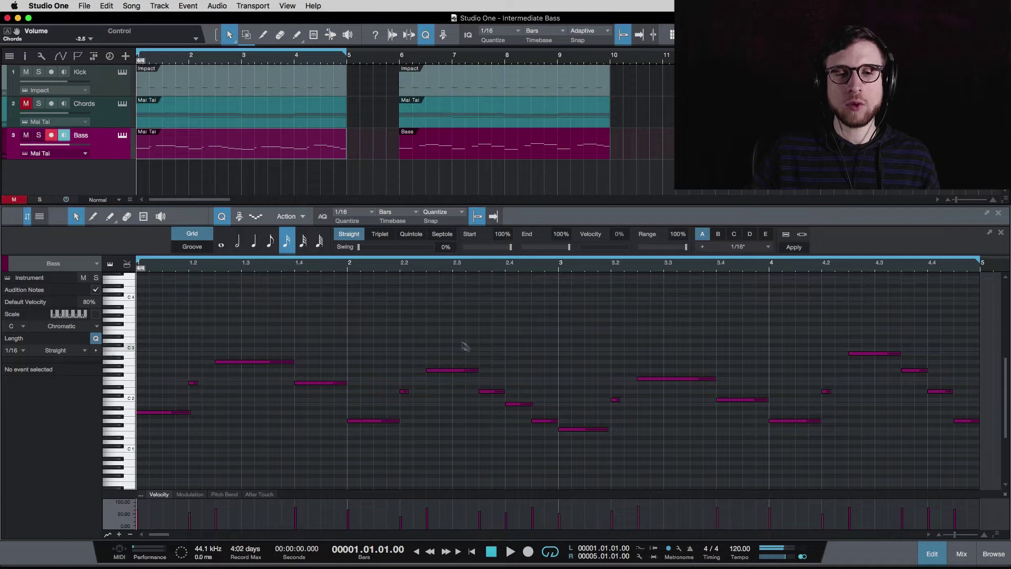
left_click(348, 271)
left_click(380, 421)
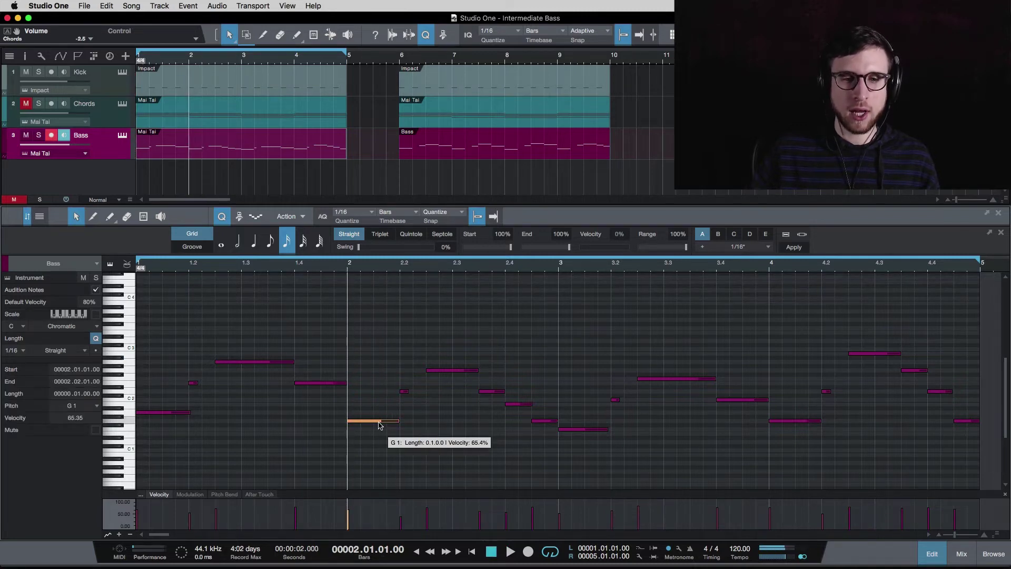
left_click(405, 393)
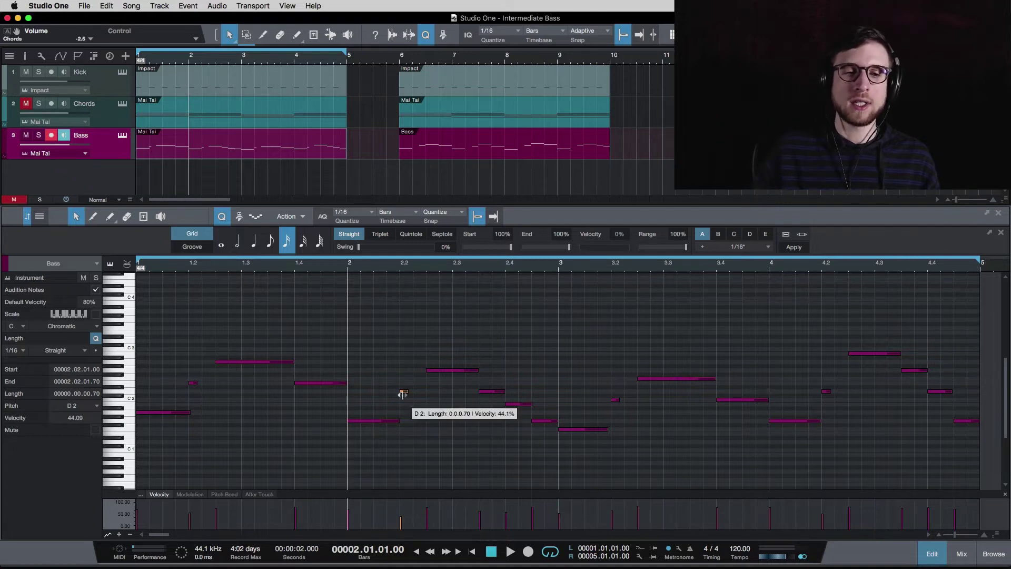
left_click(456, 374)
Play short passages from bar 1 and from bar 2 to compare how the two bars begin.
key("space")
key("space")
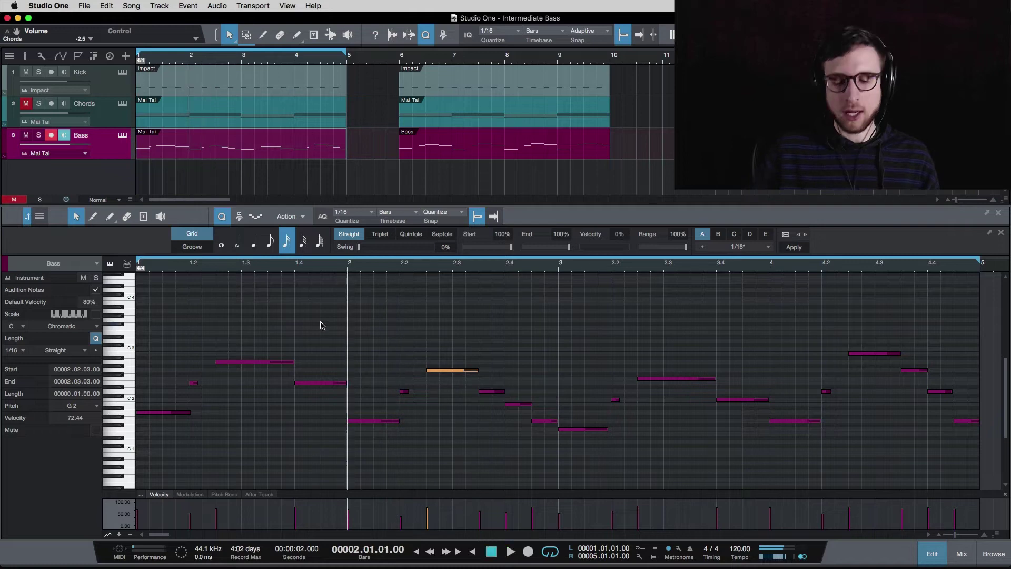
key("Home")
key("space")
key("space")
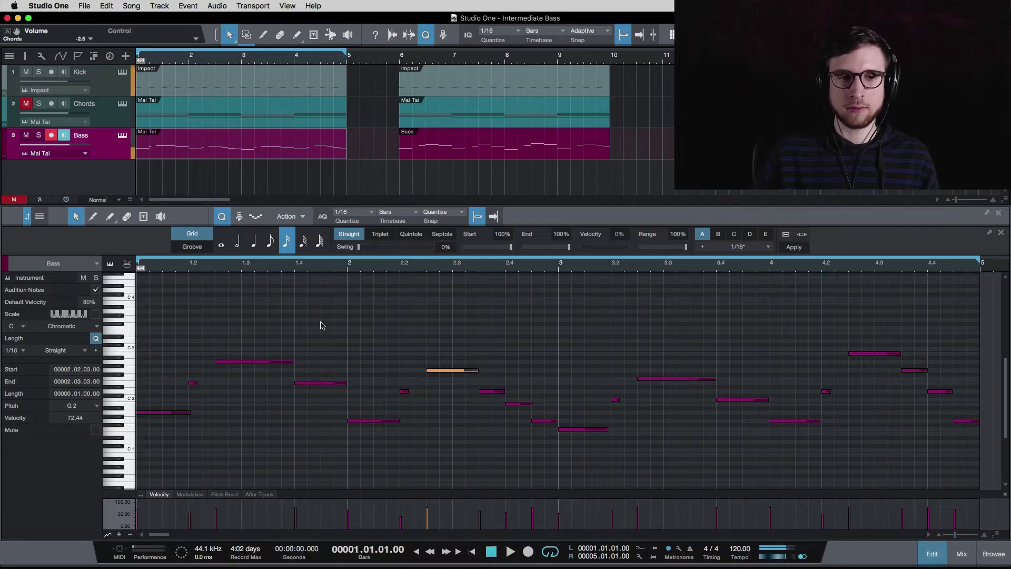
left_click(349, 270)
key("space")
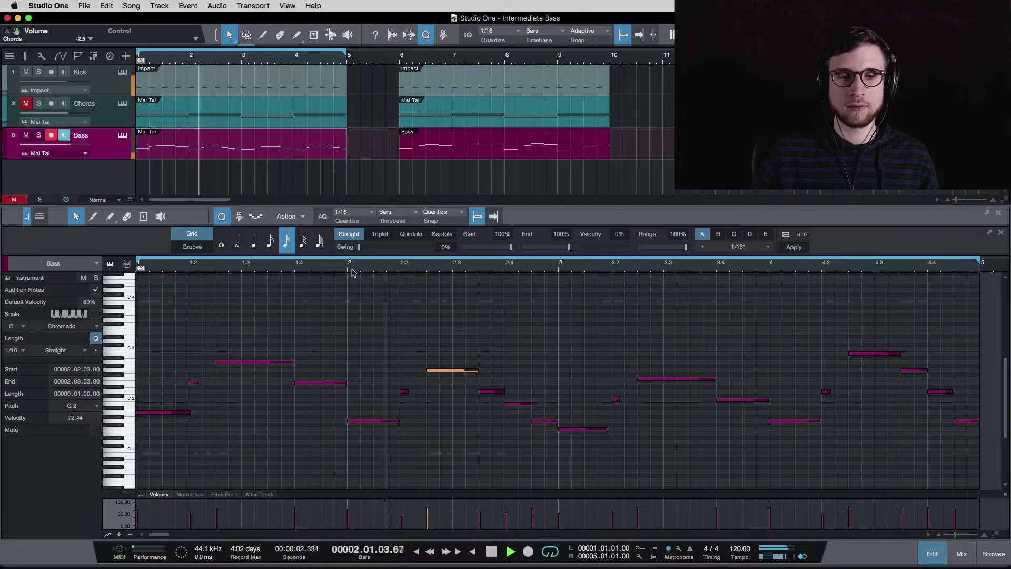
key("space")
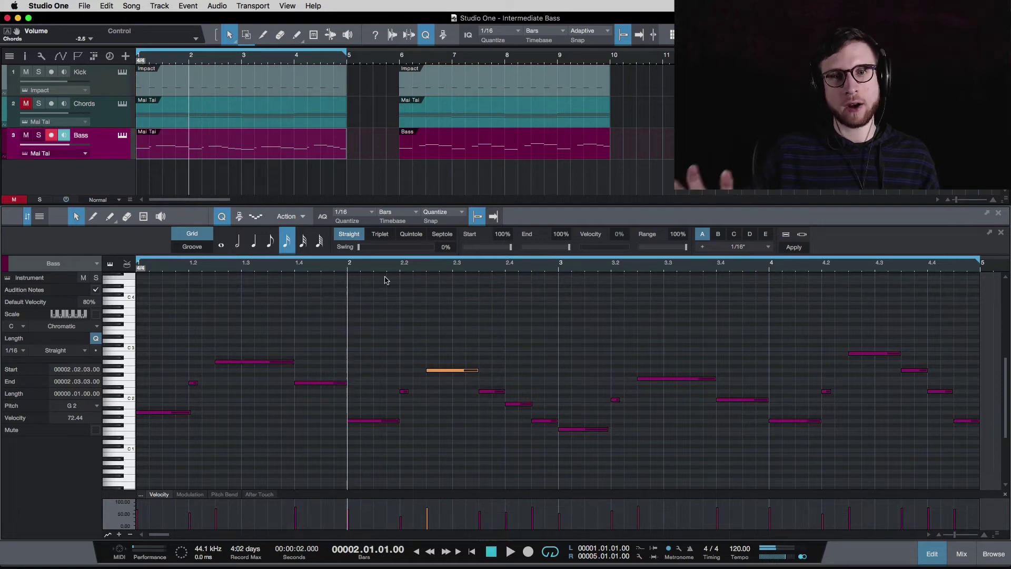
Audition the descending D2, B1 and G1 notes at the end of bar 2.
left_click(492, 391)
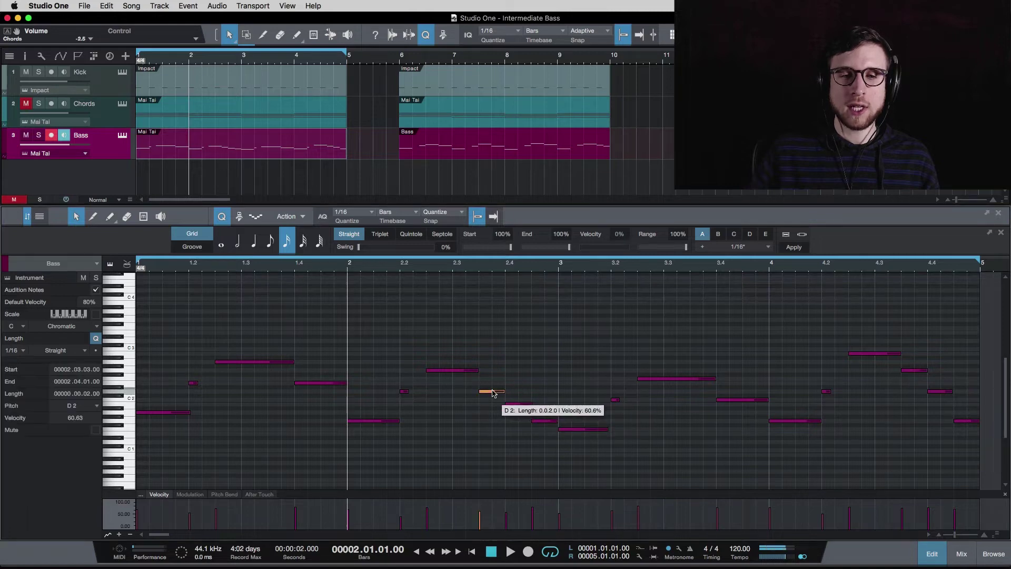
left_click(517, 405)
left_click(542, 422)
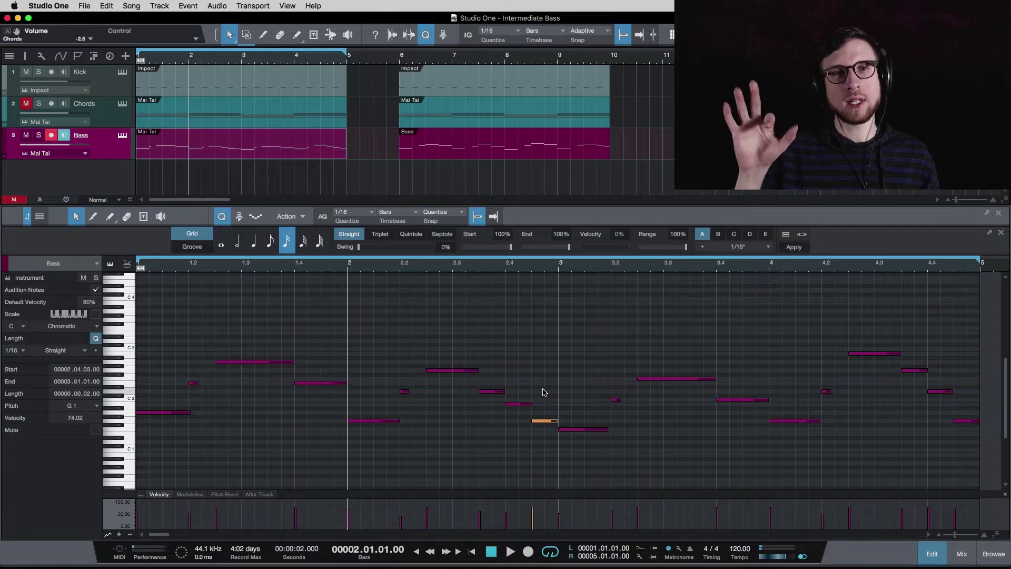
Audition every bass note of bar 2 in order, ending on the F1 that opens bar 3.
left_click(387, 420)
left_click(404, 392)
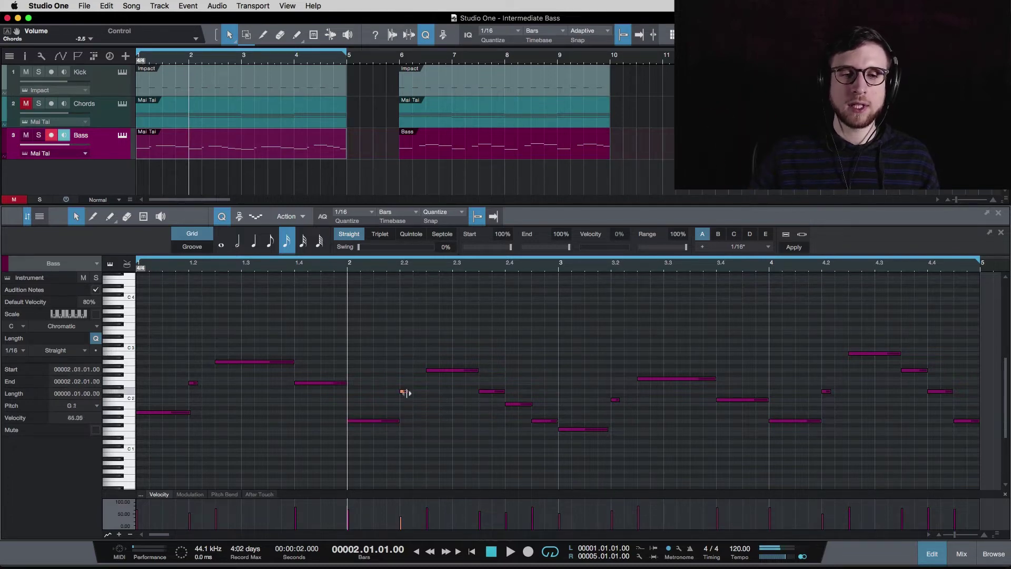
left_click(449, 372)
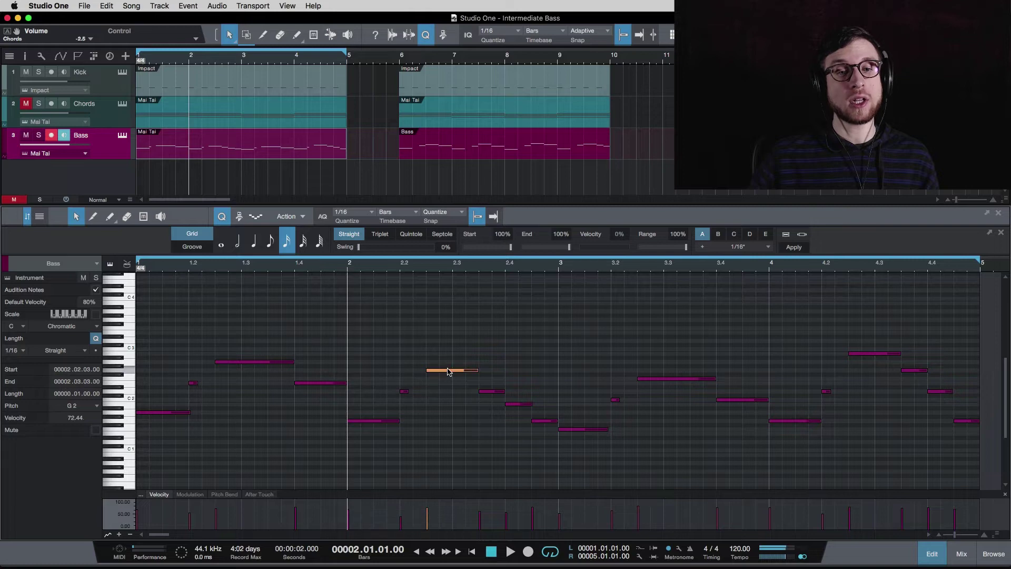
left_click(492, 393)
left_click(515, 404)
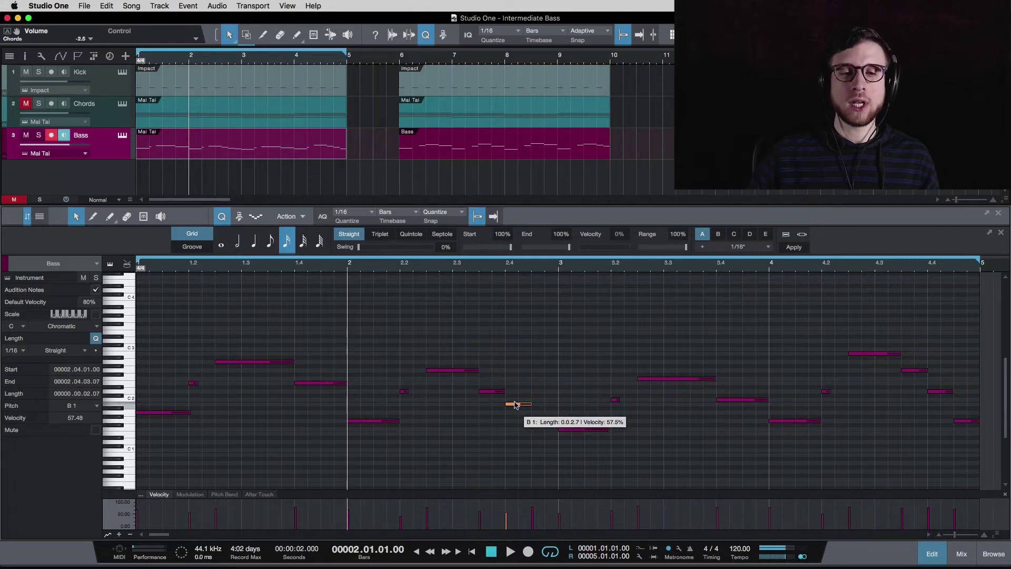
left_click(544, 421)
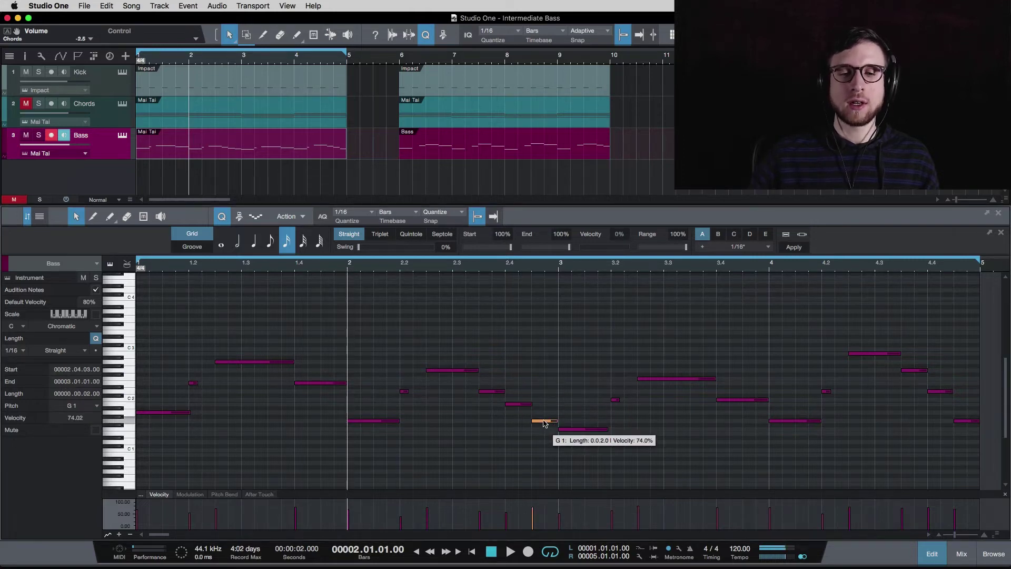
left_click(578, 430)
Play the bass line twice from the start of bar 2 to hear the descending run.
key("space")
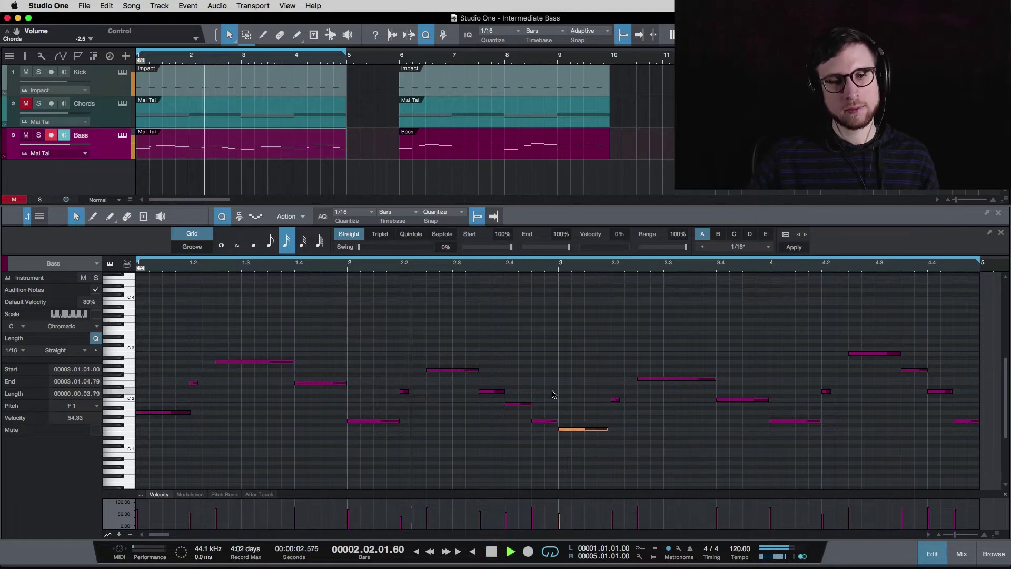
key("space")
key("space")
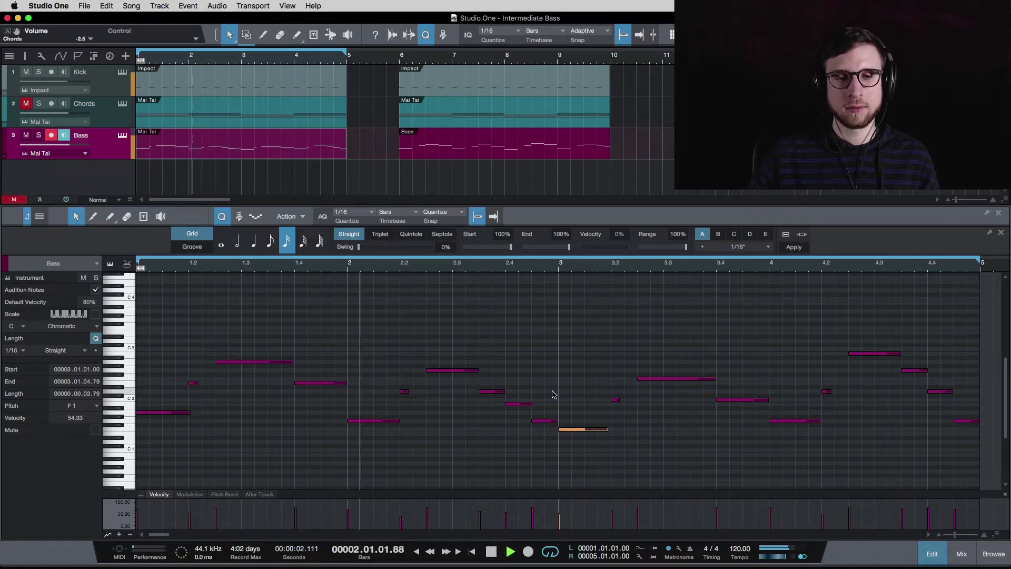
key("space")
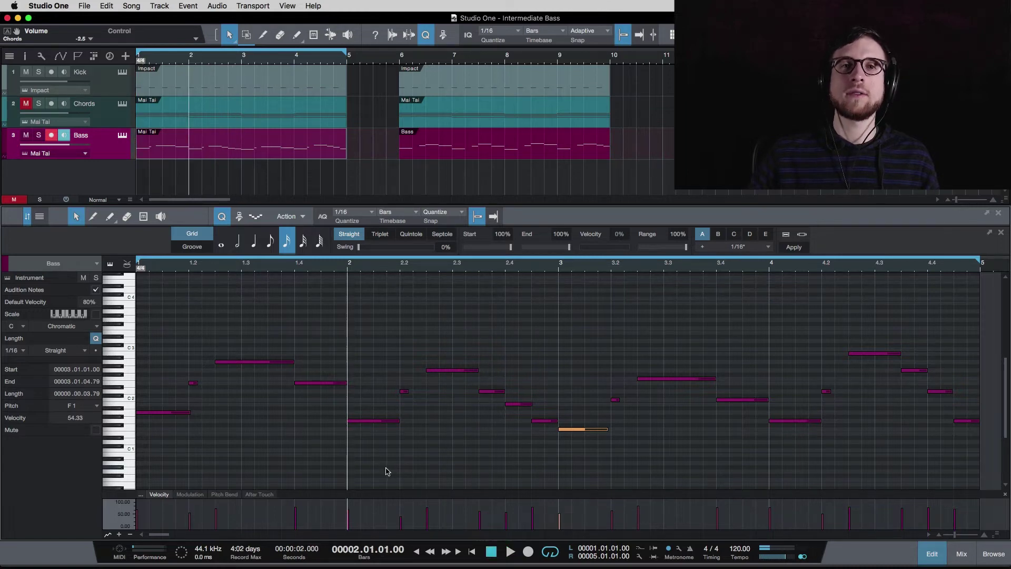
Play the start of bar 3, and audition its C2, F2 and C2 notes and the G1 that opens bar 4.
left_click(560, 268)
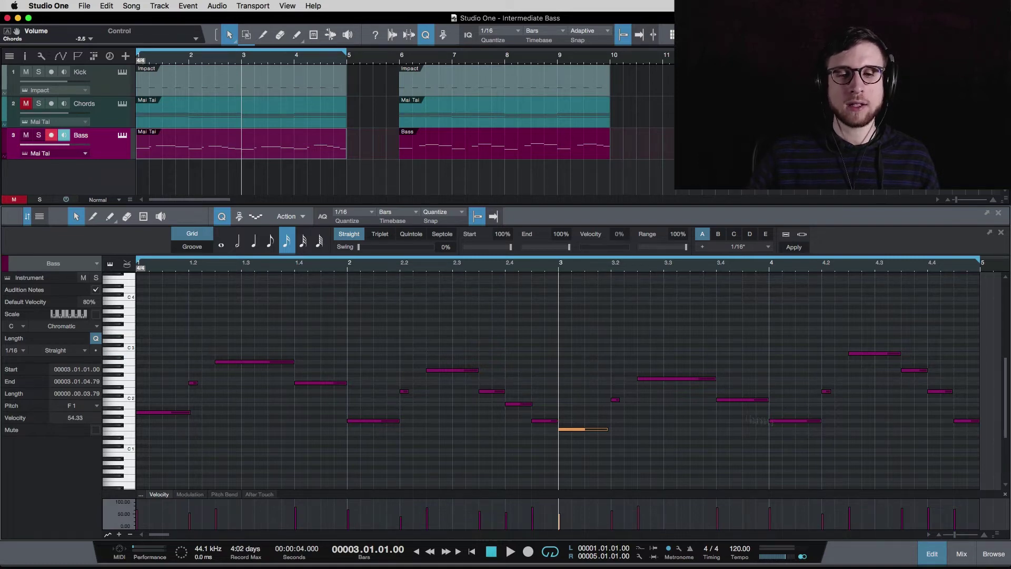
key("space")
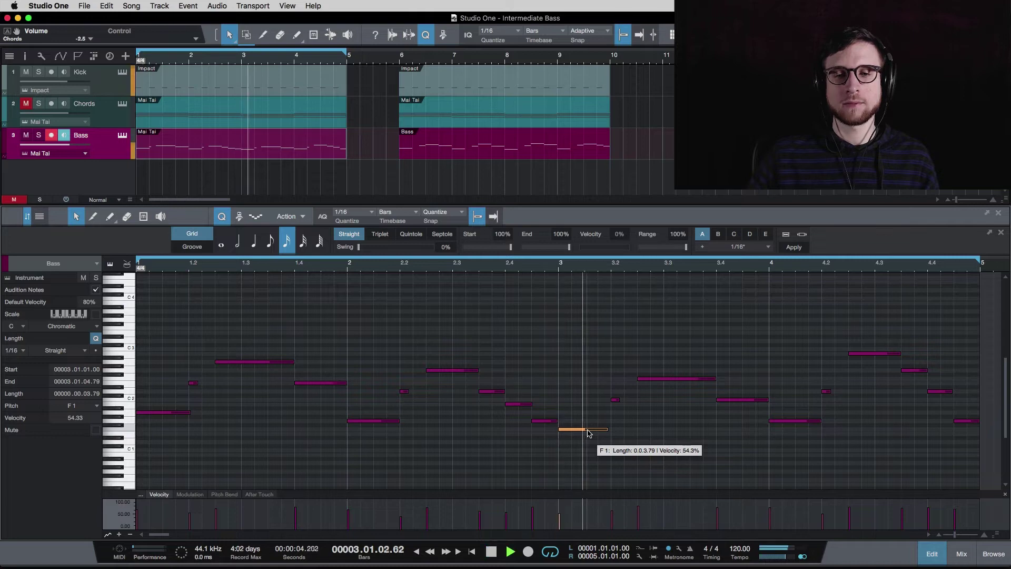
key("space")
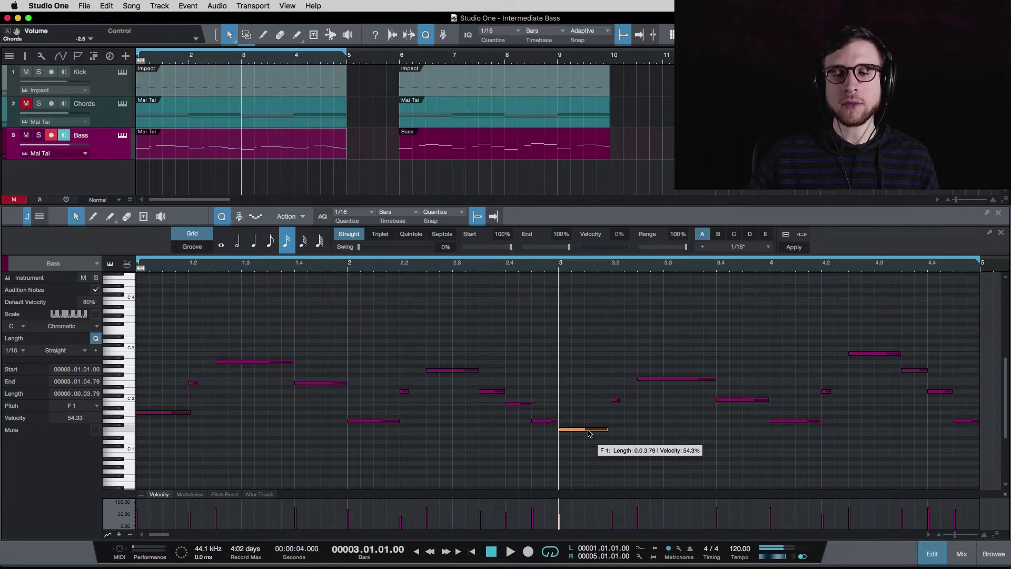
left_click(615, 400)
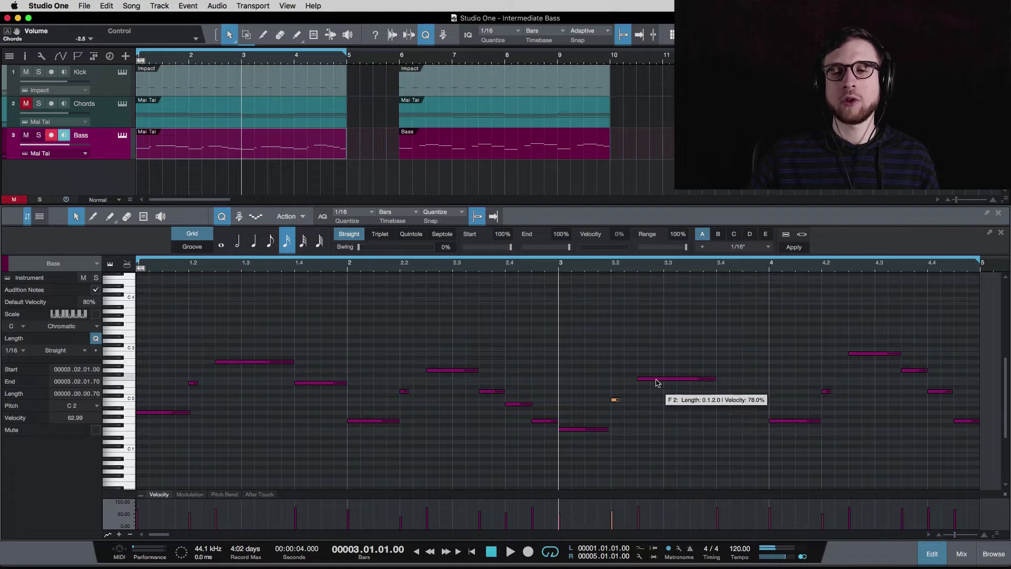
left_click(656, 379)
left_click(737, 400)
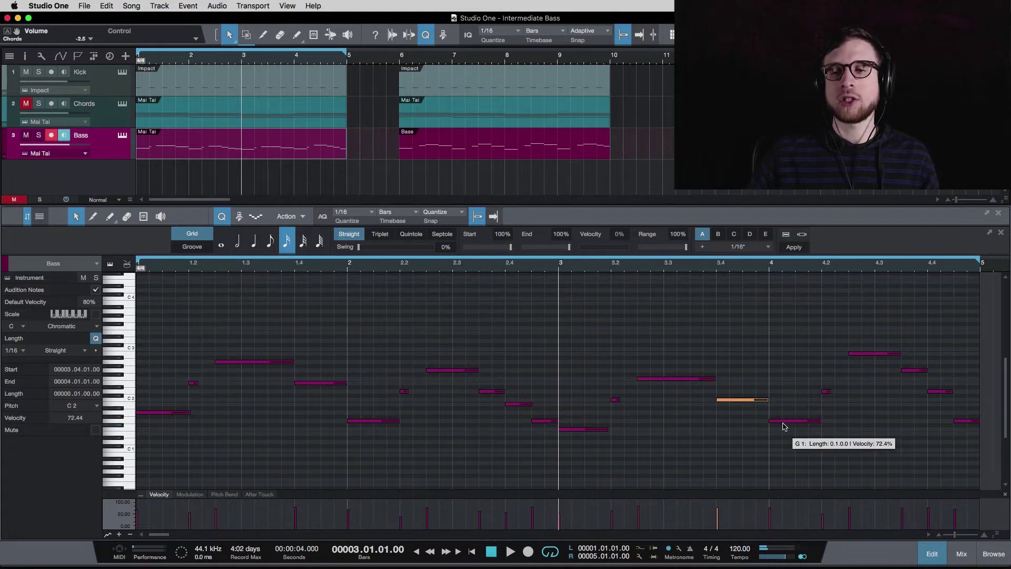
left_click(784, 422)
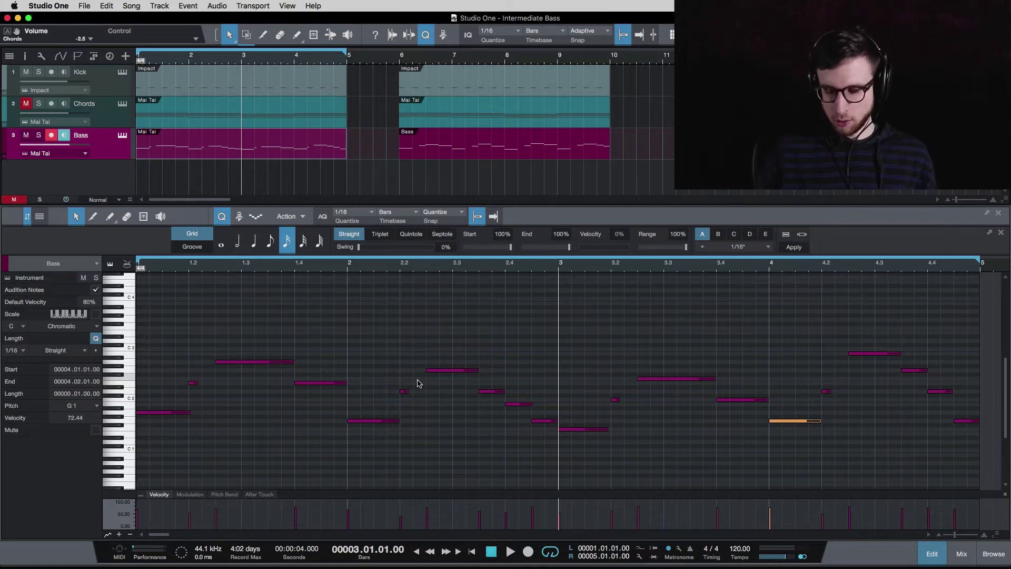
Play the loop from the beginning and unmute the Chords track to hear it together with the bass line.
key("comma")
key("space")
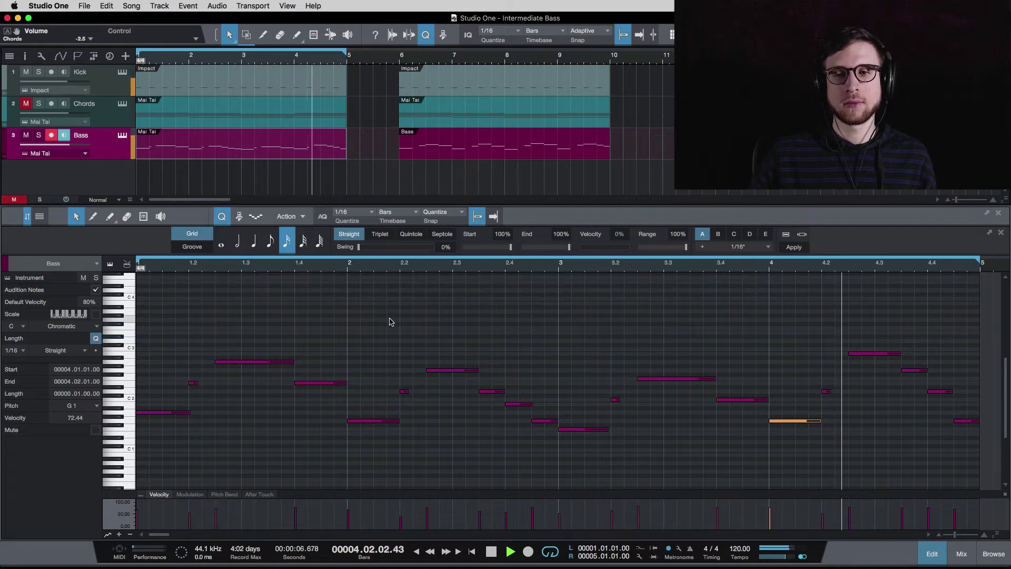
left_click(25, 104)
left_click(237, 148)
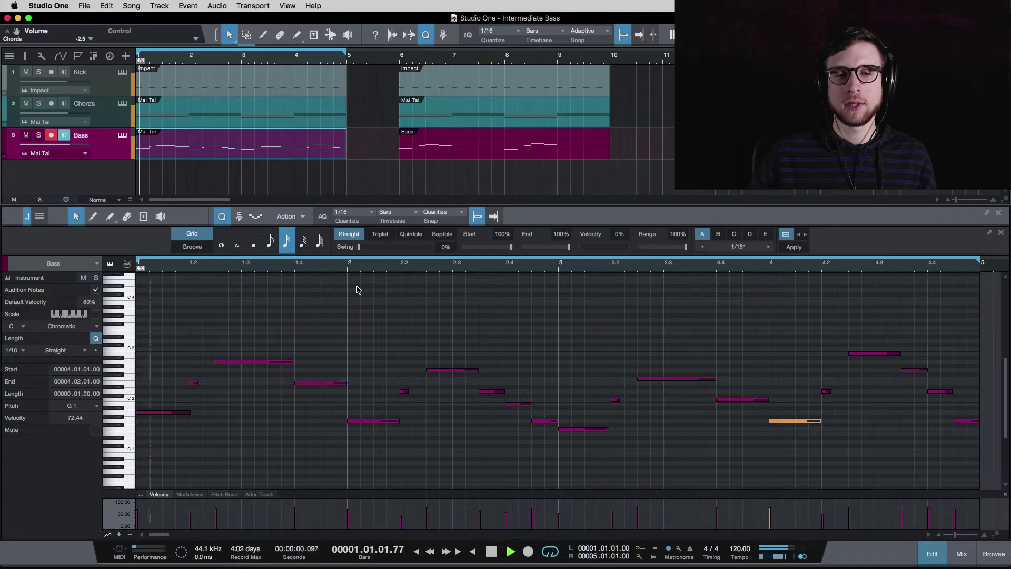
key("space")
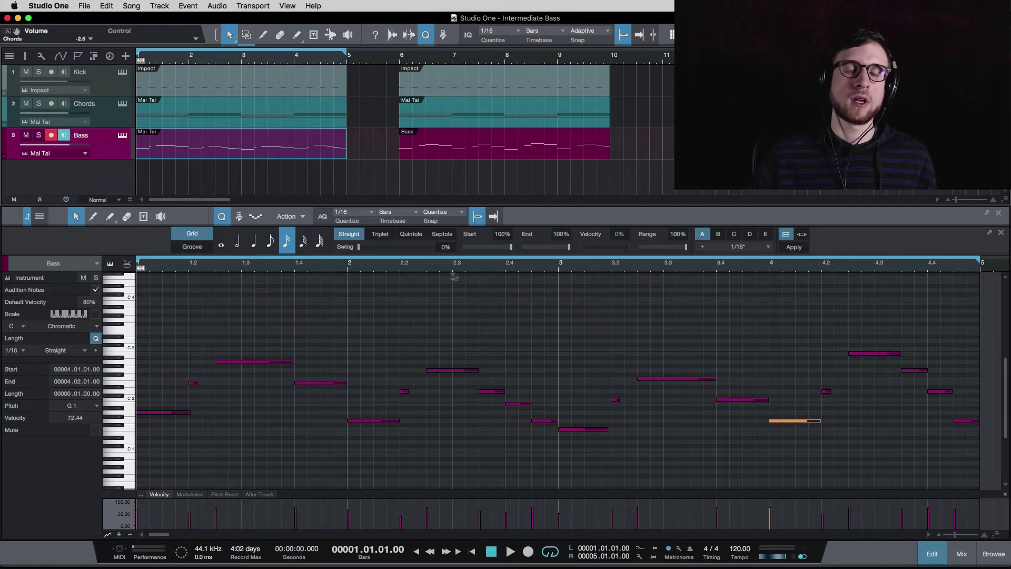
Set the loop range to bars 6–10, show the second Bass event in the note editor, and play its opening.
left_click(423, 84)
key("p")
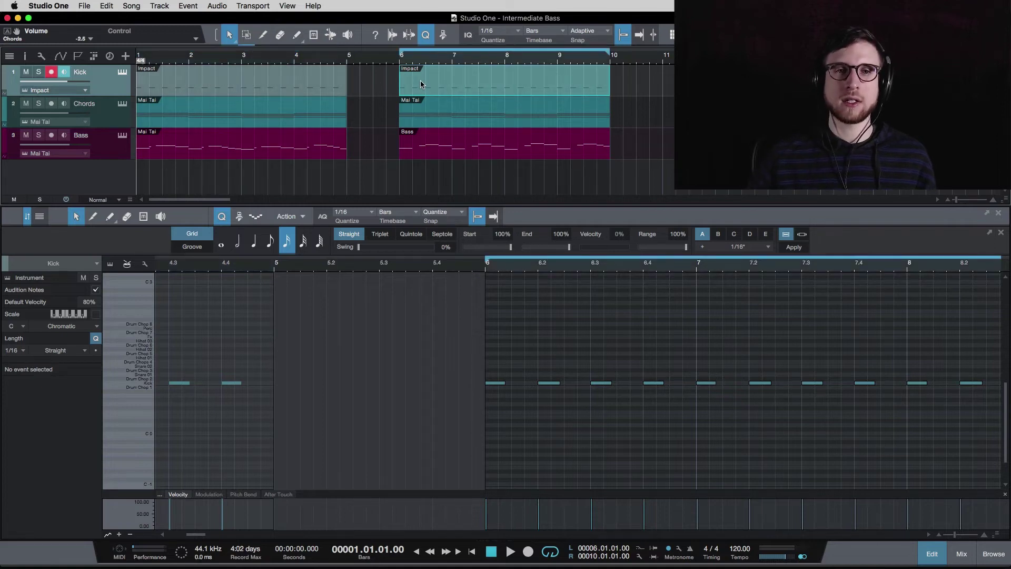
left_click(456, 150)
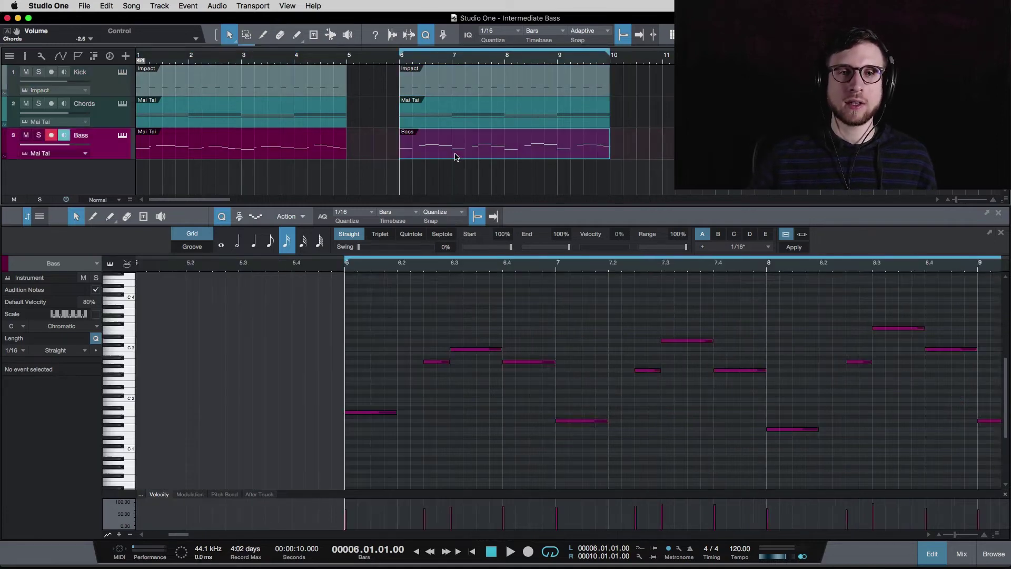
key("space")
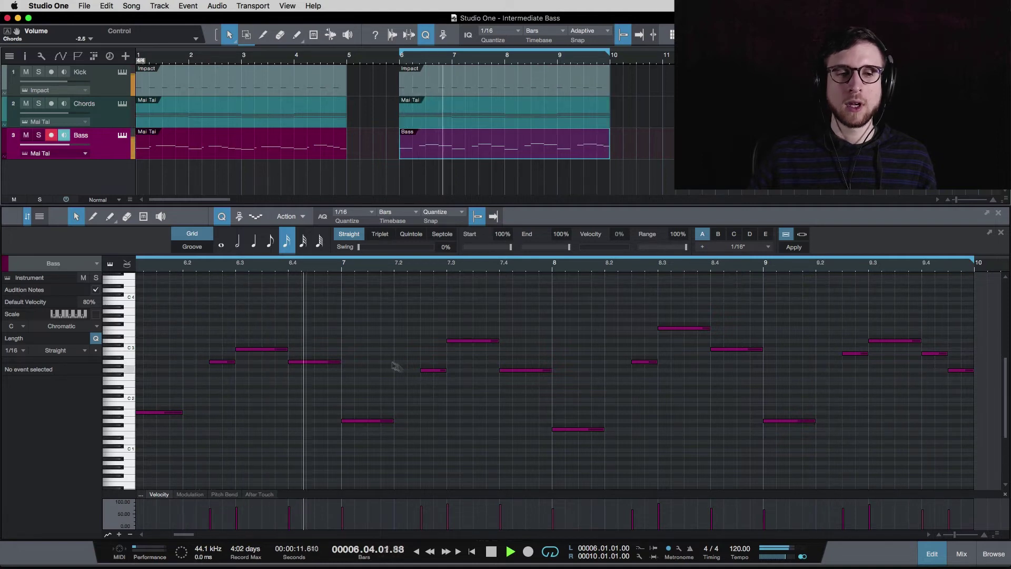
key("space")
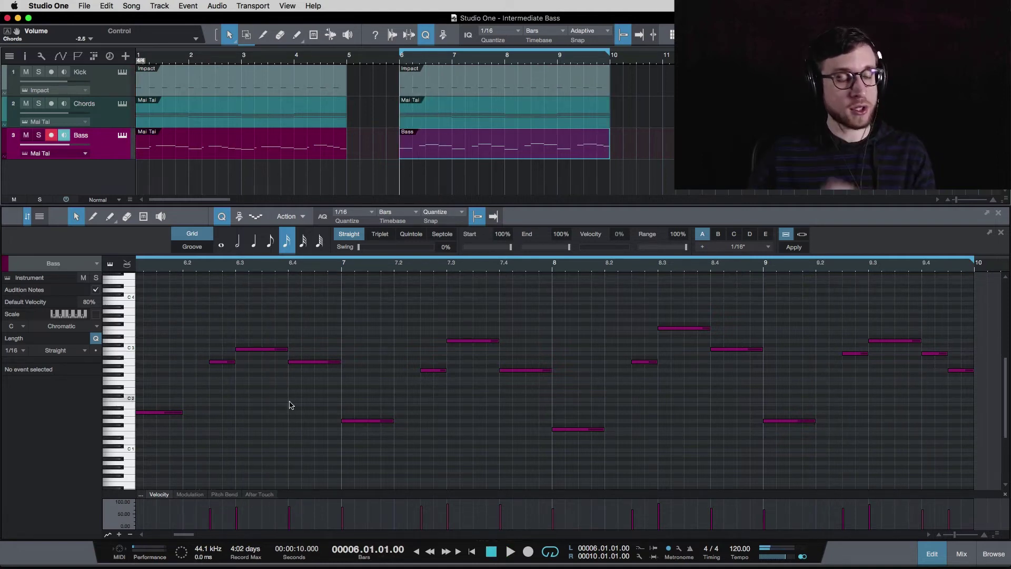
Audition the bar 6 bass notes (A1, A2, C3 and A2), and play the bar back from its start.
left_click(167, 415)
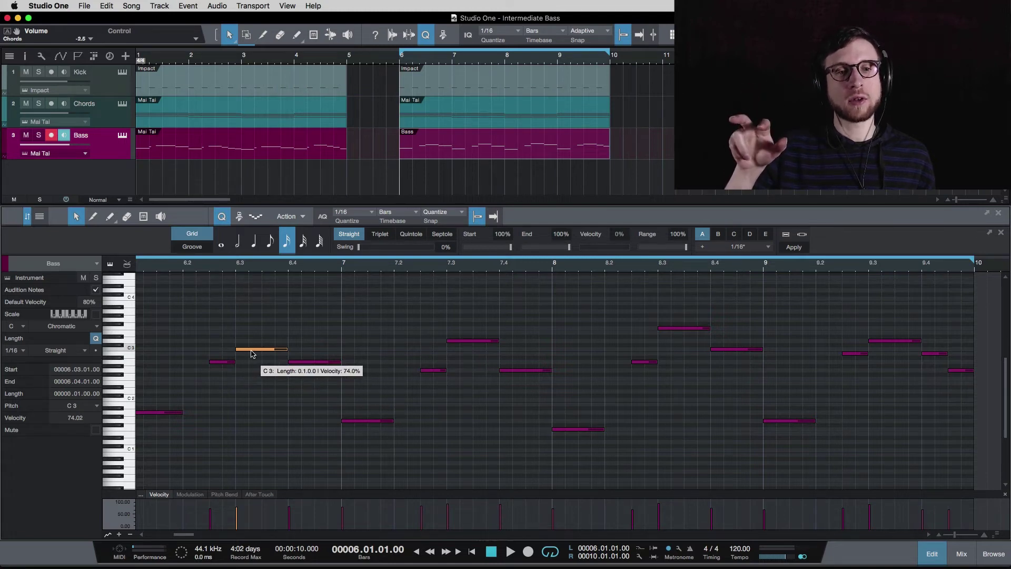
key("space")
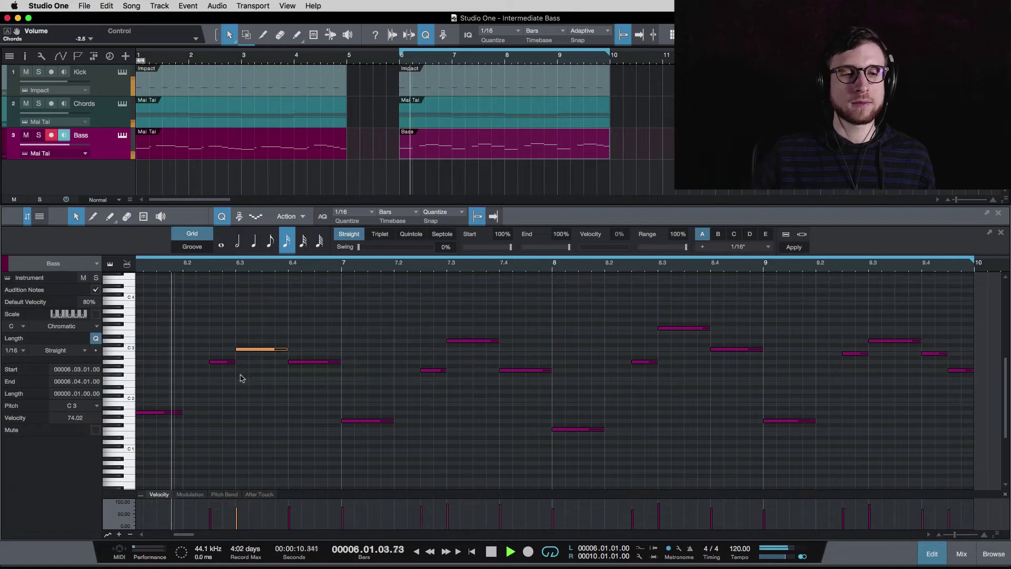
key("space")
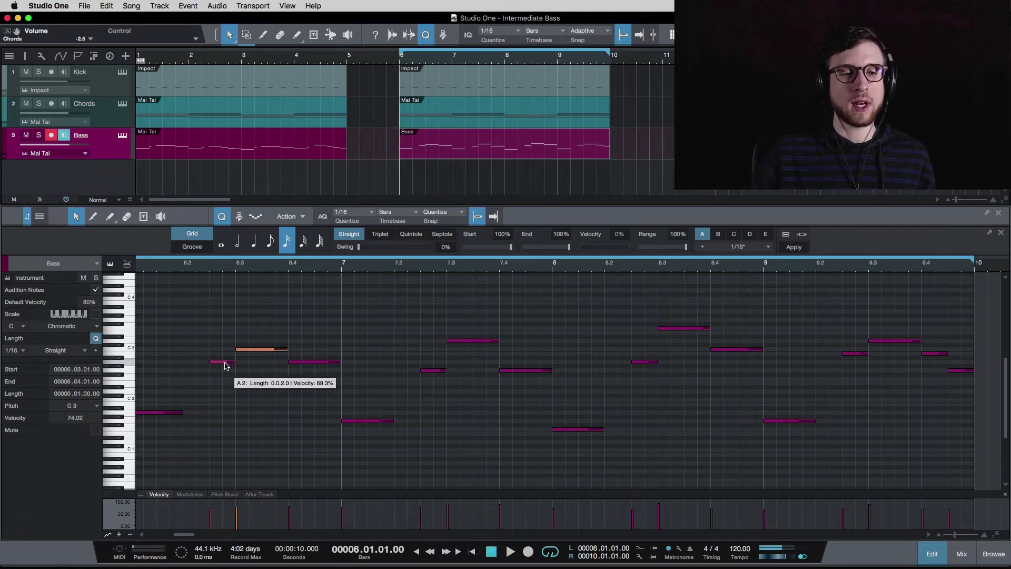
left_click(224, 362)
left_click(258, 349)
left_click(302, 364)
key("space")
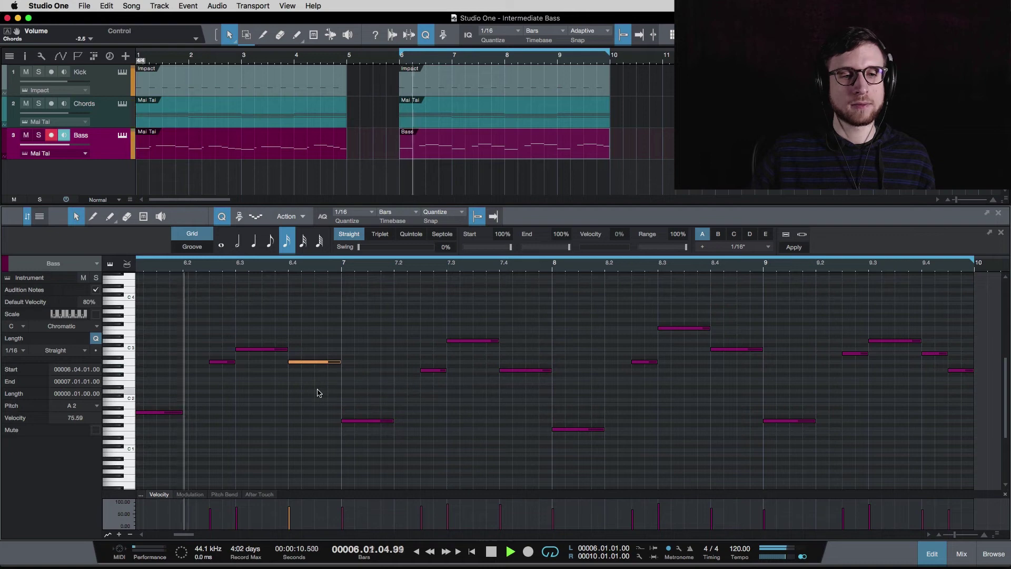
key("space")
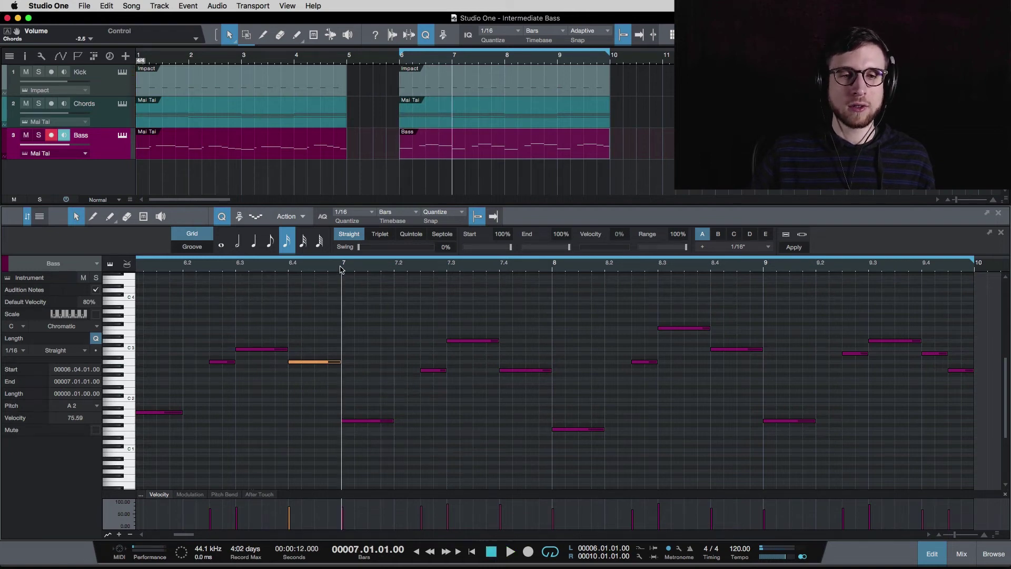
Play the bass line with the chords from the start of bar 7, and play it back from the start of bar 6.
key("space")
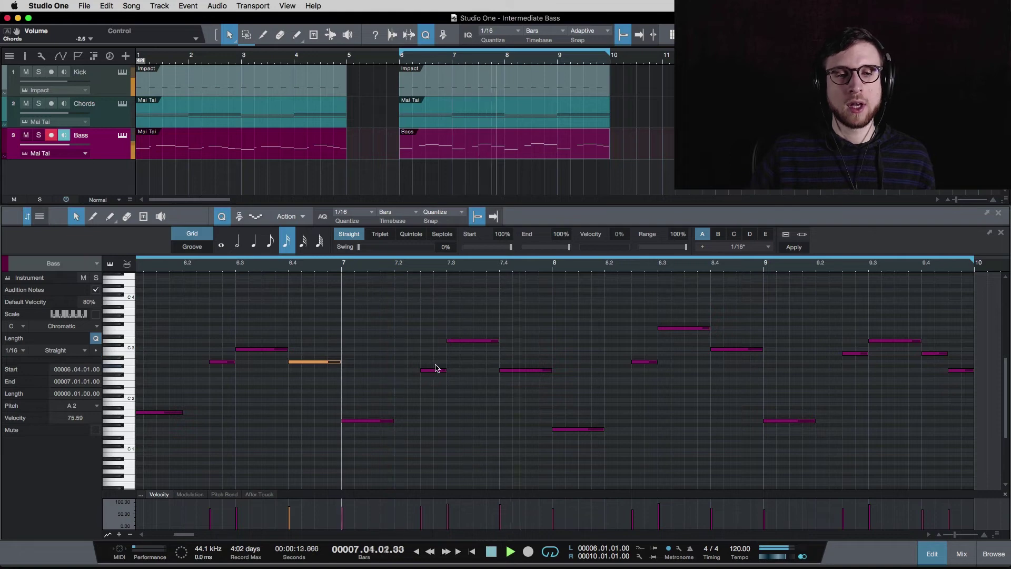
key("space")
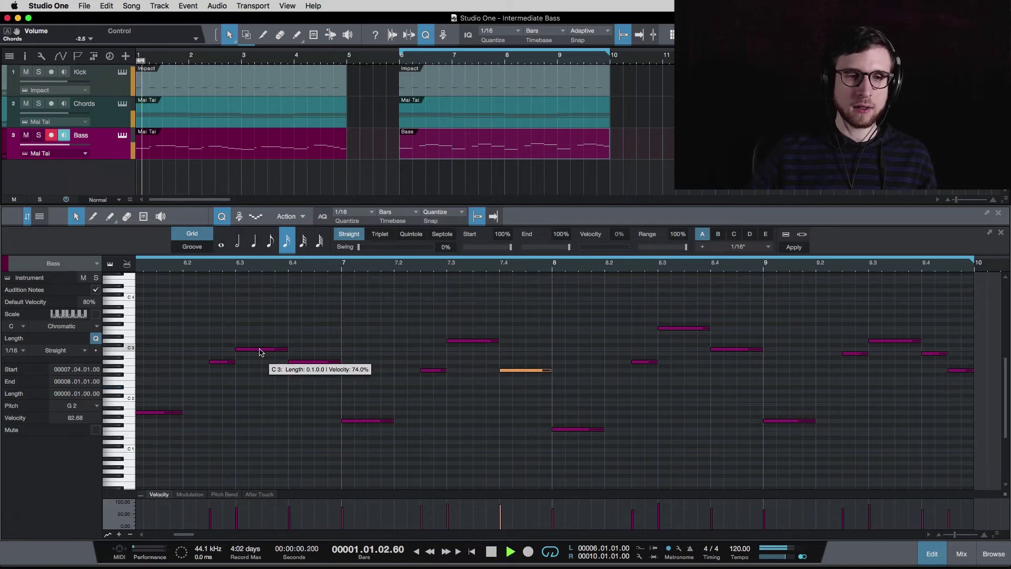
scroll(209, 303, "left", 2)
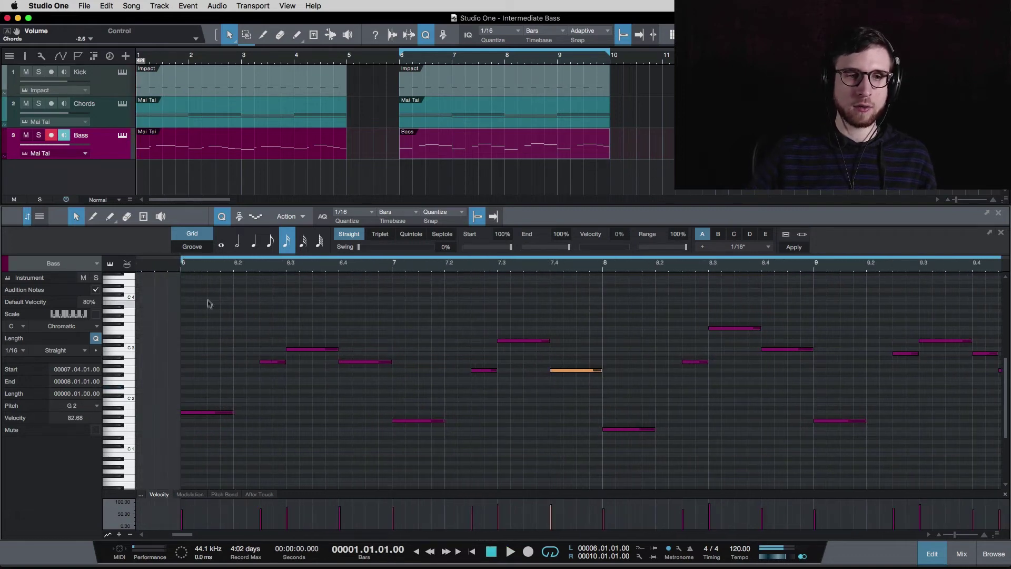
left_click(182, 269)
key("space")
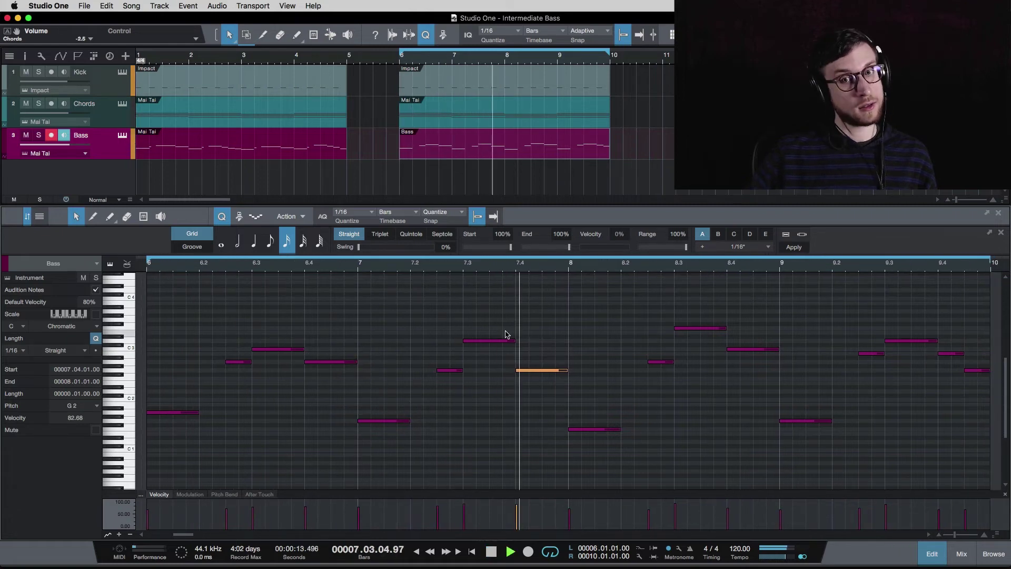
key("space")
Audition C3 and A2 in bar 6, the G1, G2 and D3 notes in bar 7, and the F1 that opens bar 8.
left_click(263, 349)
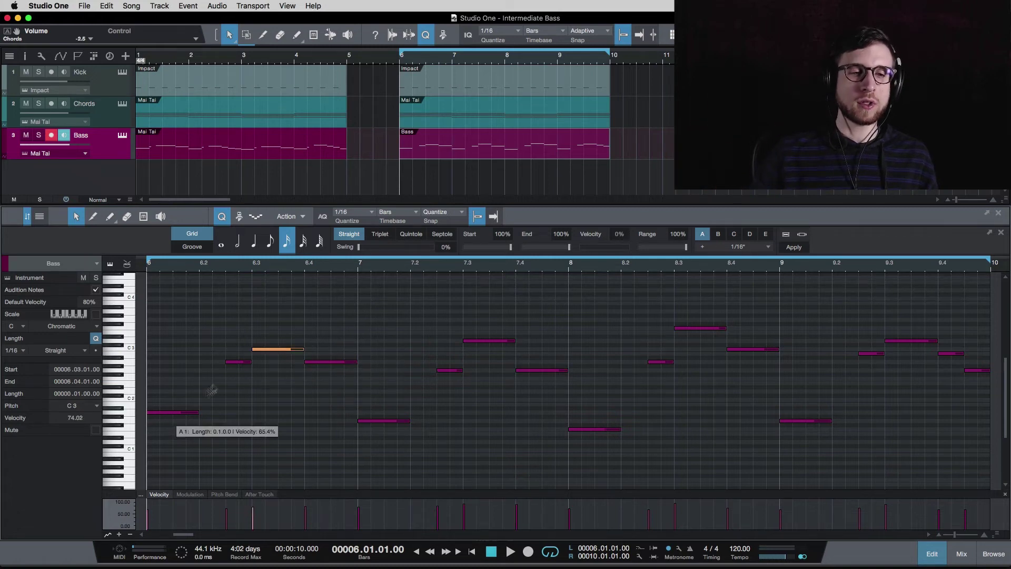
left_click(239, 362)
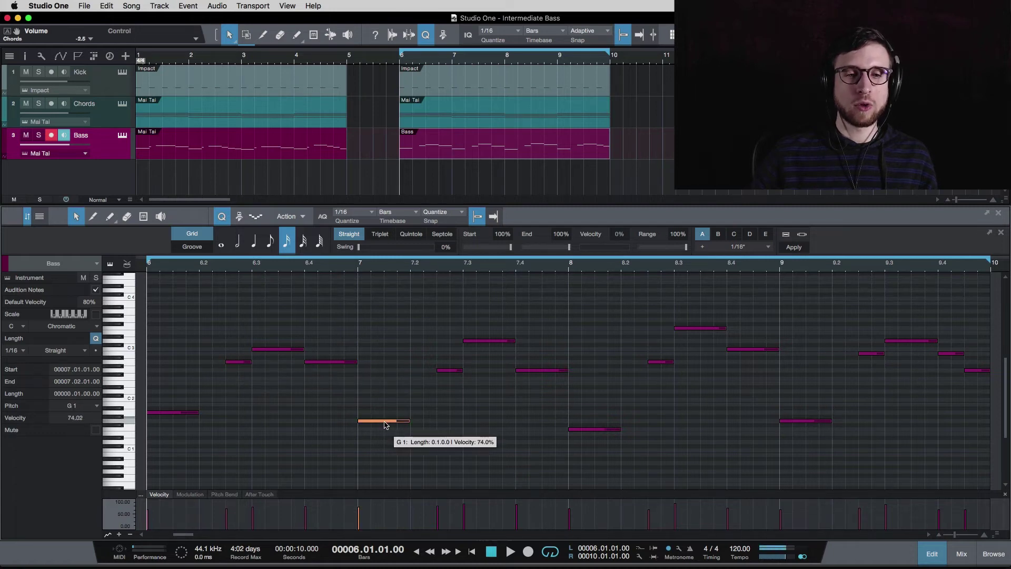
left_click(447, 370)
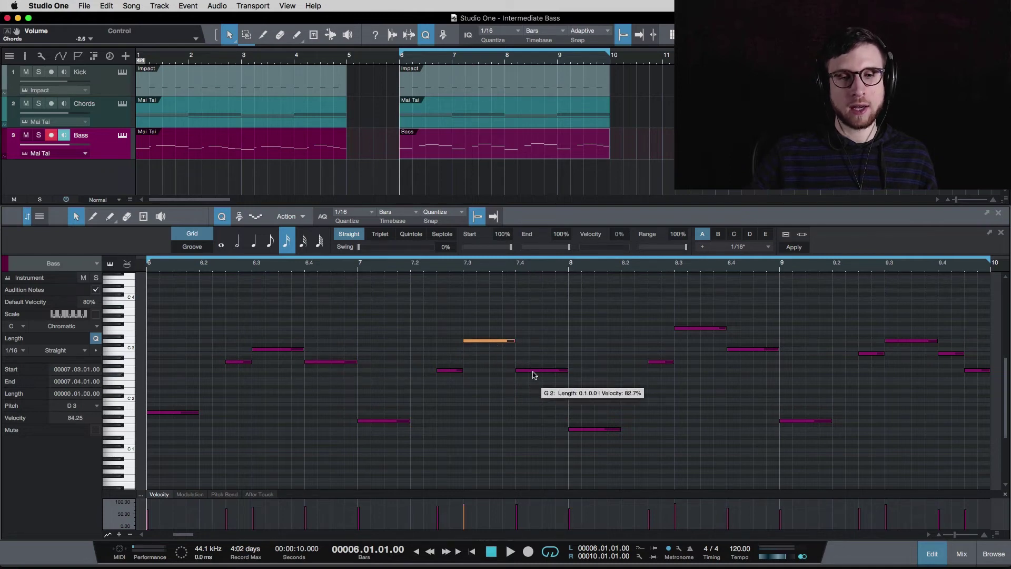
scroll(535, 374, "right", 2)
left_click(545, 429)
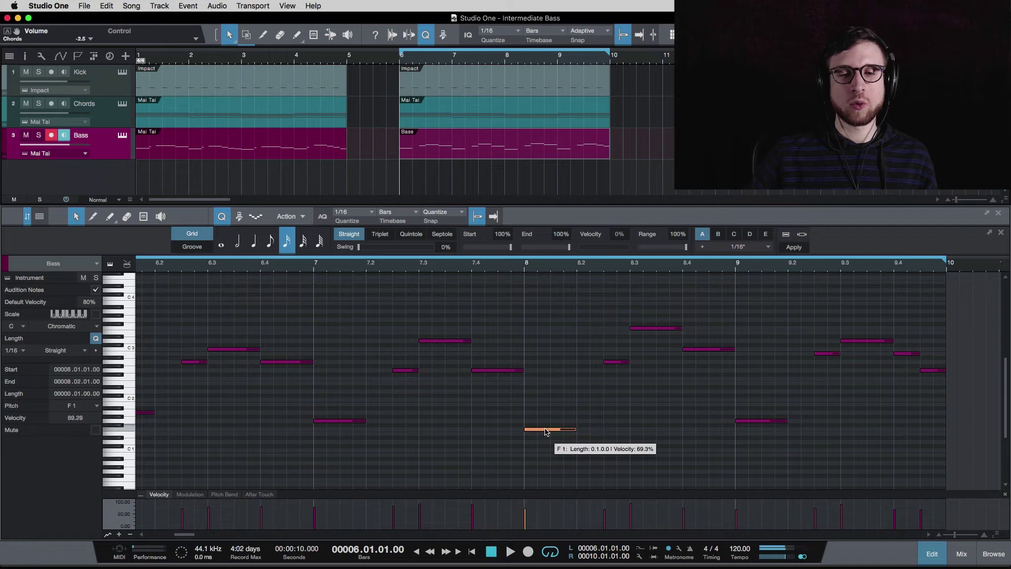
Audition the A2, F3 and C3 notes in bar 8, and play the bar back from its start.
scroll(568, 314, "right", 4)
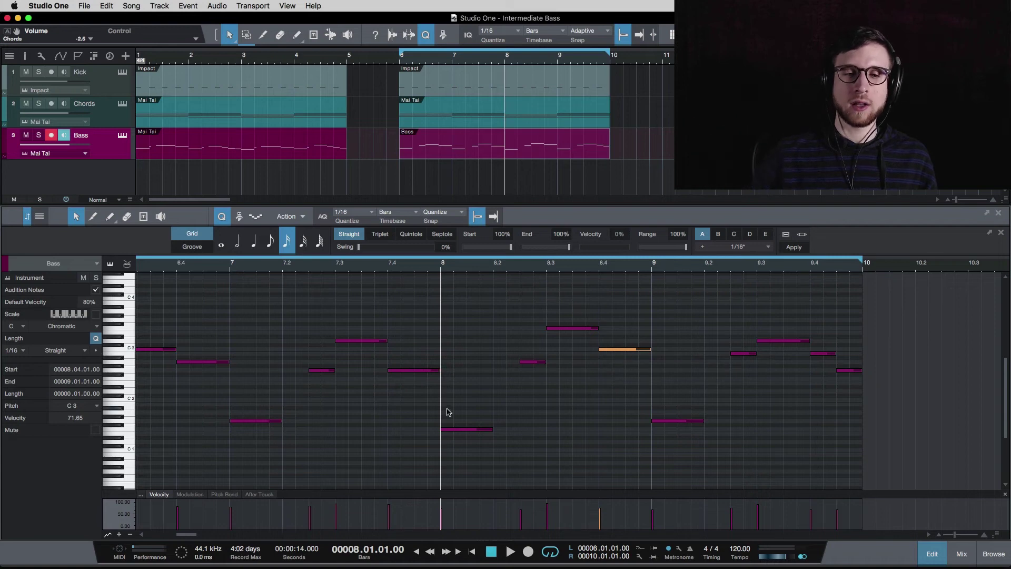
left_click(527, 362)
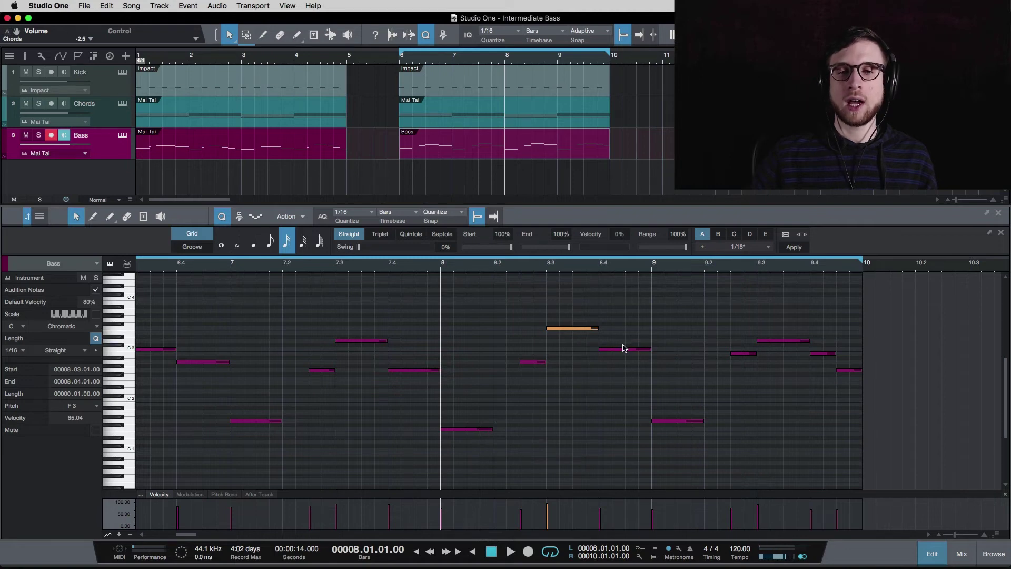
key("space")
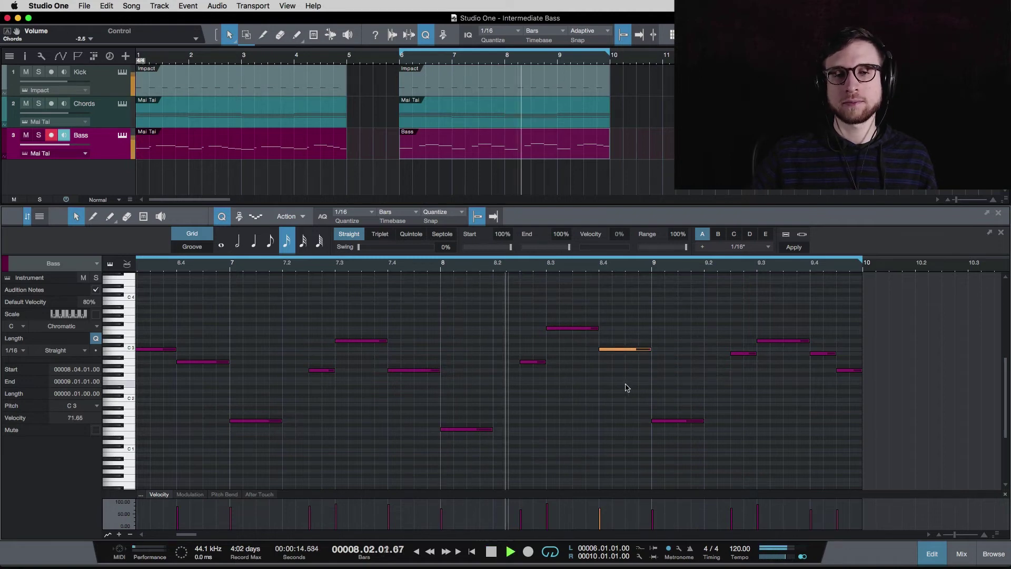
key("space")
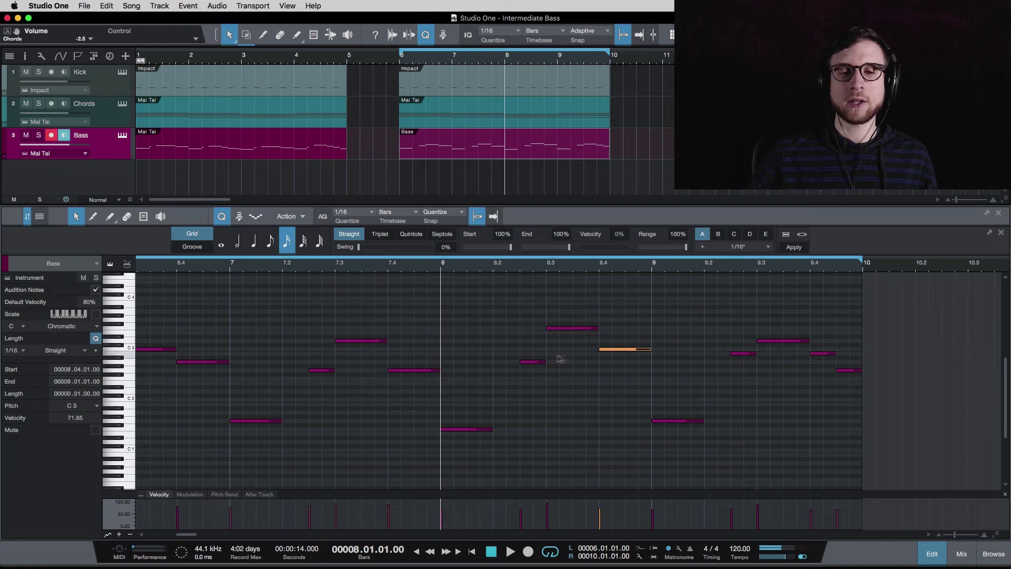
Compare the highest note of each bar by auditioning C3 in bar 6, D3 in bar 7 and F3 in bar 8.
scroll(322, 367, "left", 3)
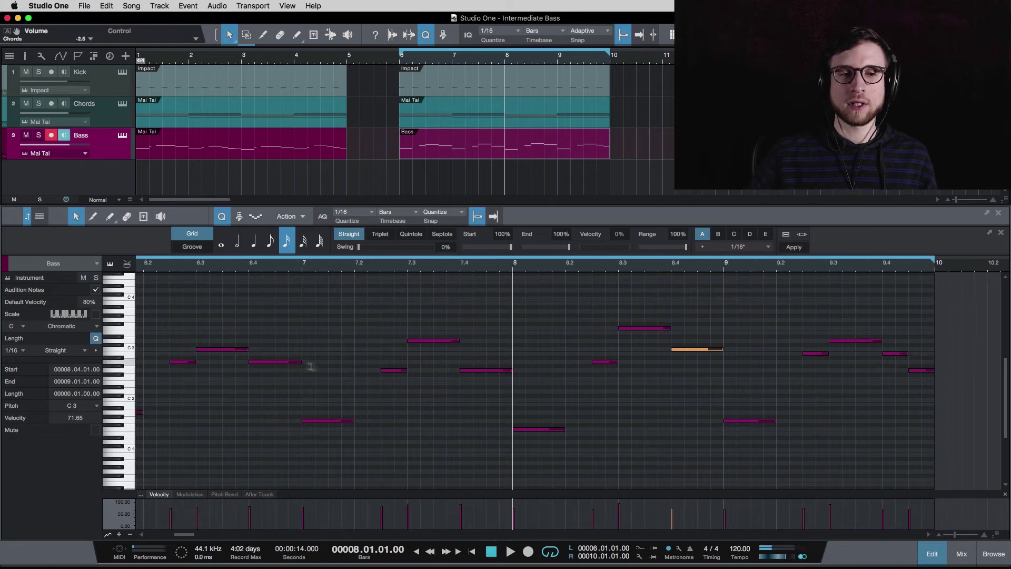
left_click(231, 349)
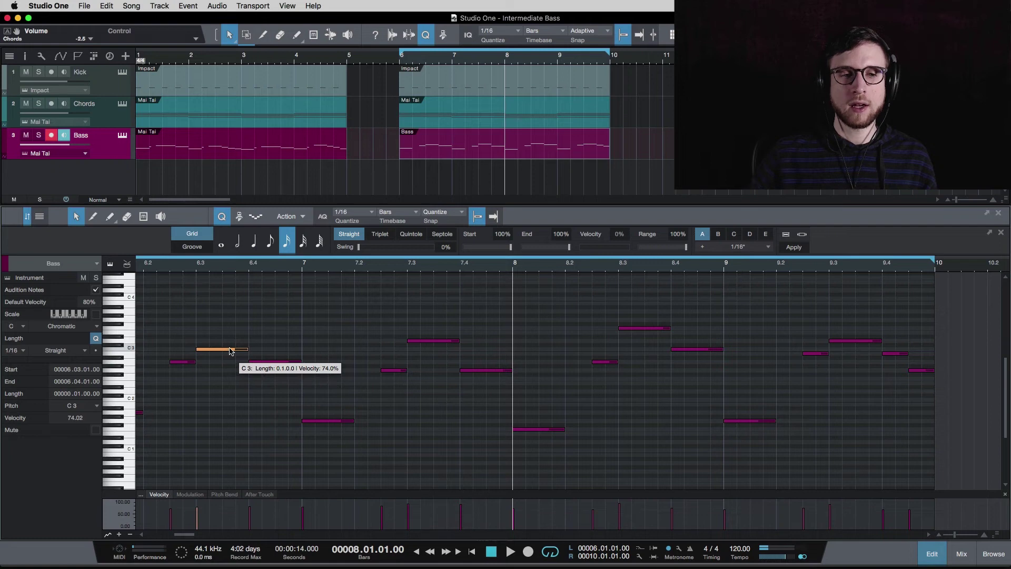
left_click(423, 341)
left_click(652, 328)
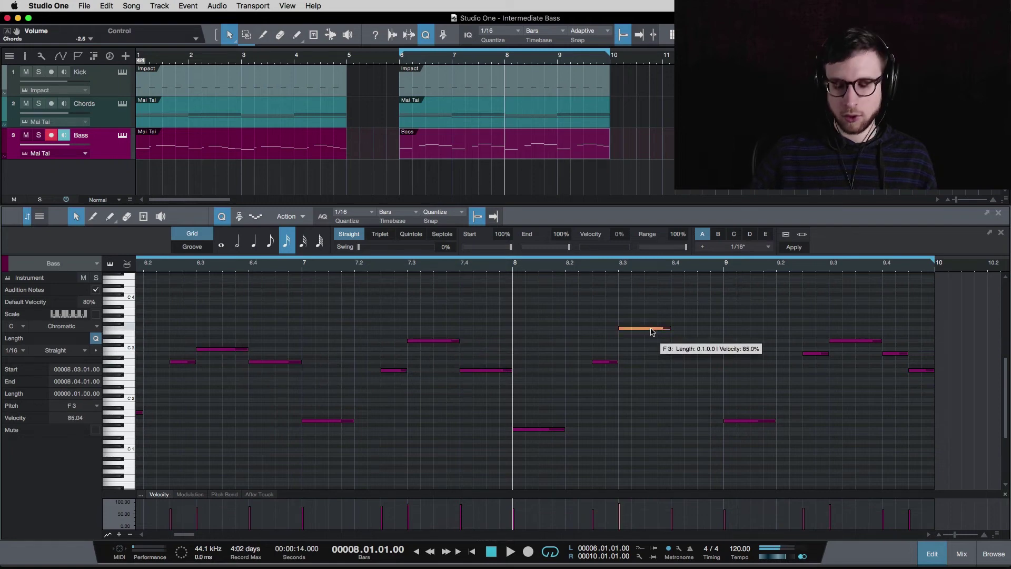
Play the second bass line from the start of bar 6 into bar 9, following it in the note editor.
scroll(374, 331, "left", 5)
key("space")
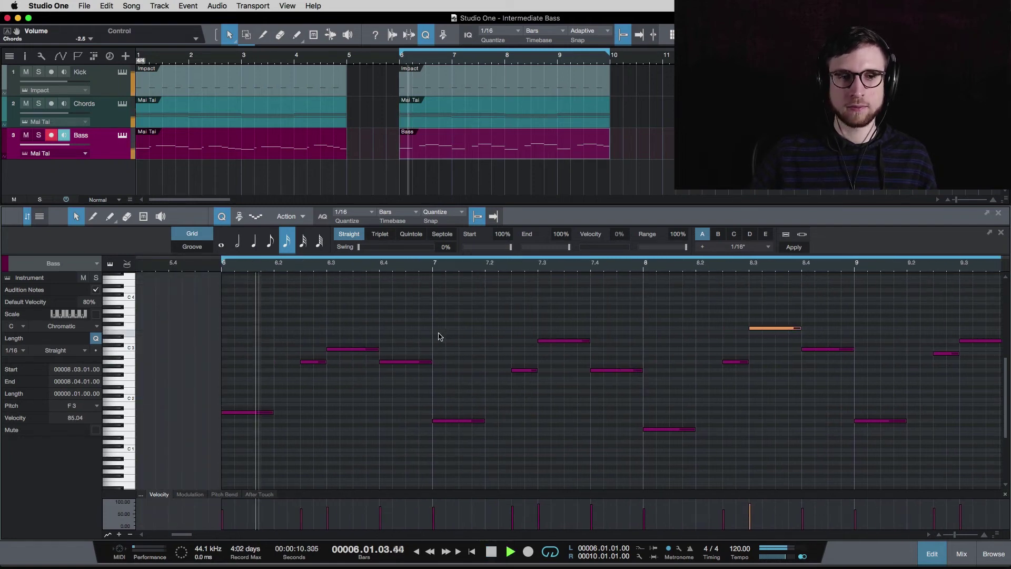
scroll(437, 334, "right", 2)
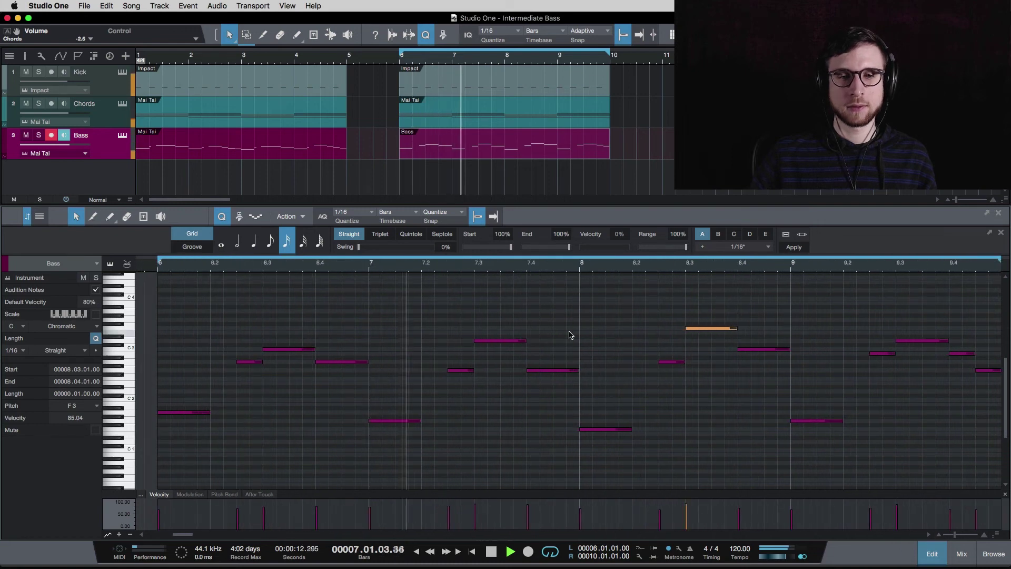
scroll(571, 334, "right", 6)
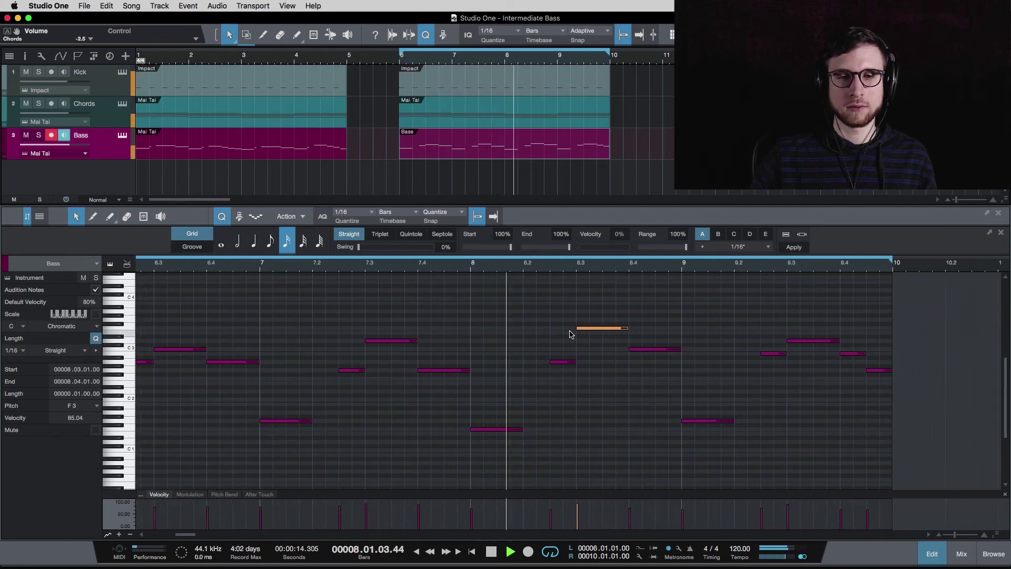
scroll(571, 334, "right", 1)
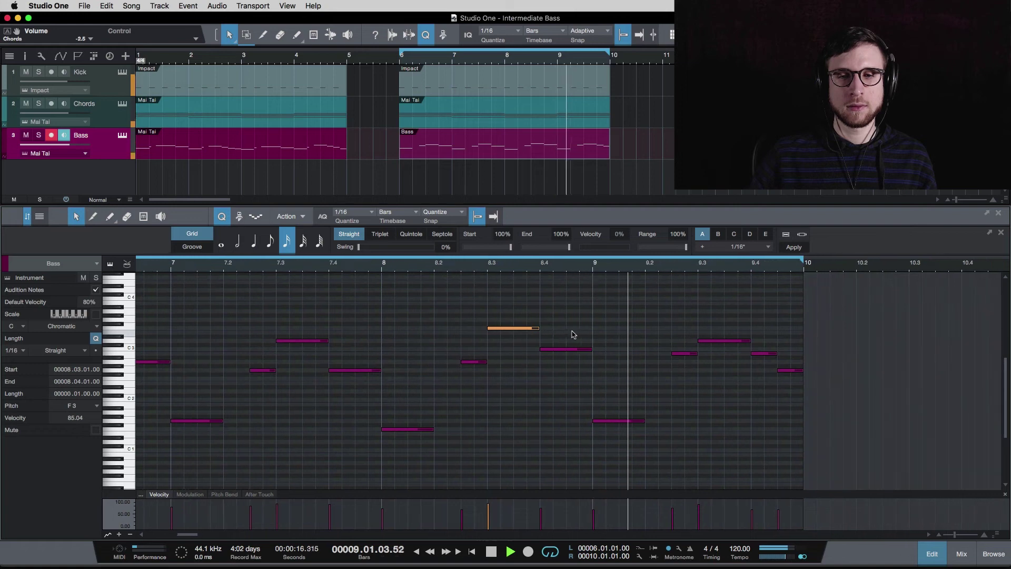
key("space")
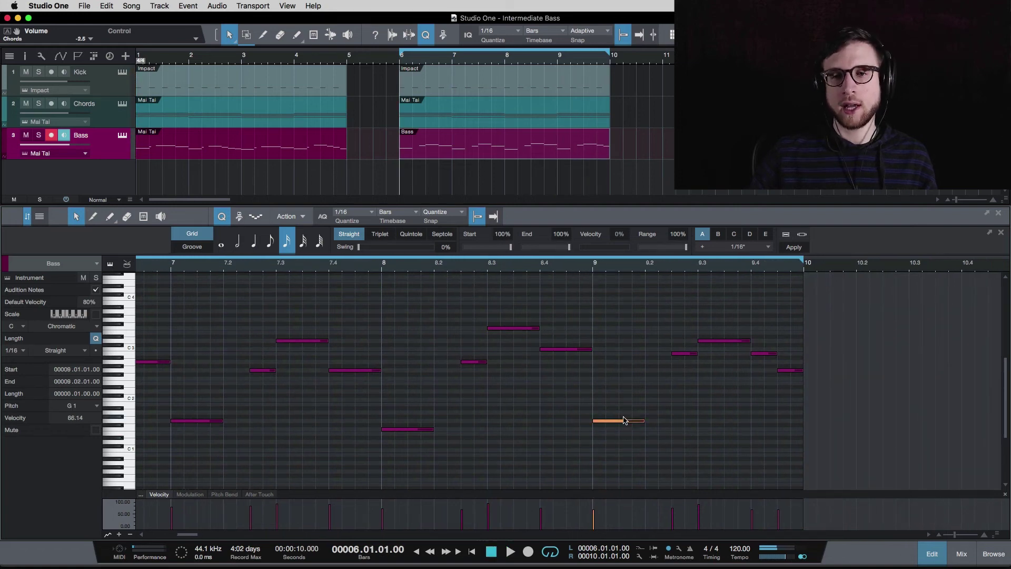
Audition the B2, D3 and closing G2 notes in bar 9, and play the loop again from bar 6.
left_click(687, 353)
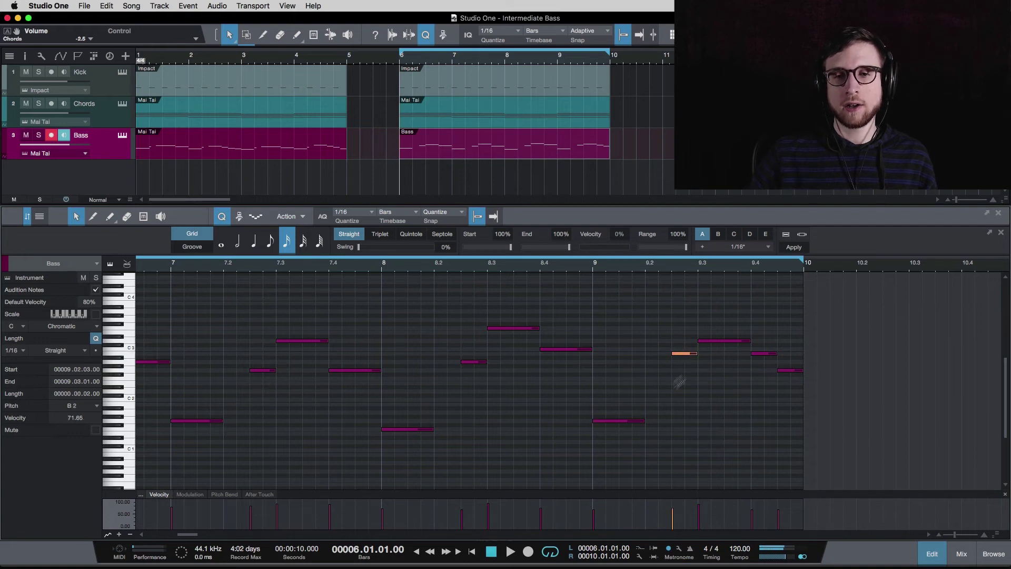
left_click(716, 341)
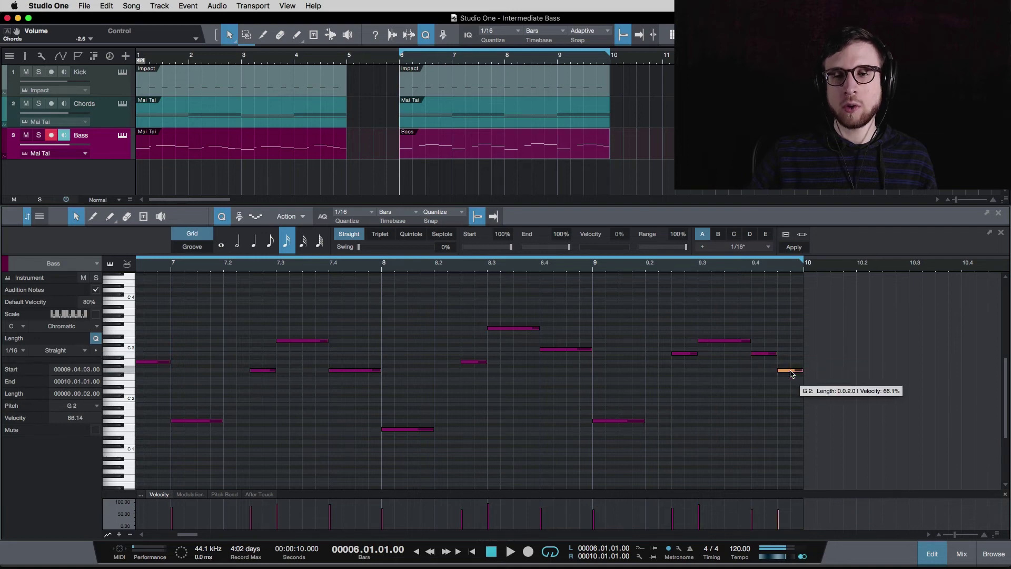
scroll(182, 344, "left", 3)
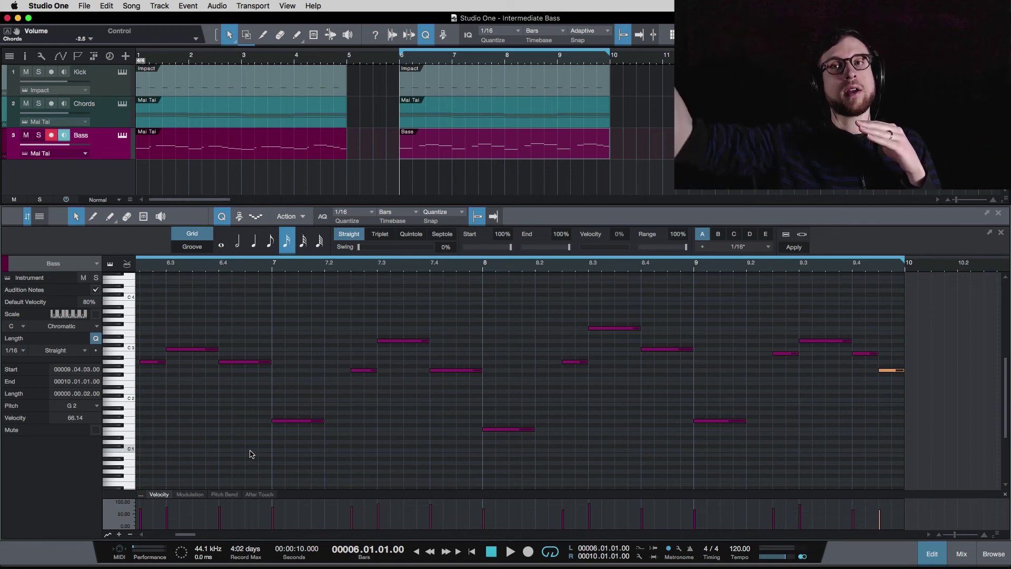
scroll(251, 454, "left", 5)
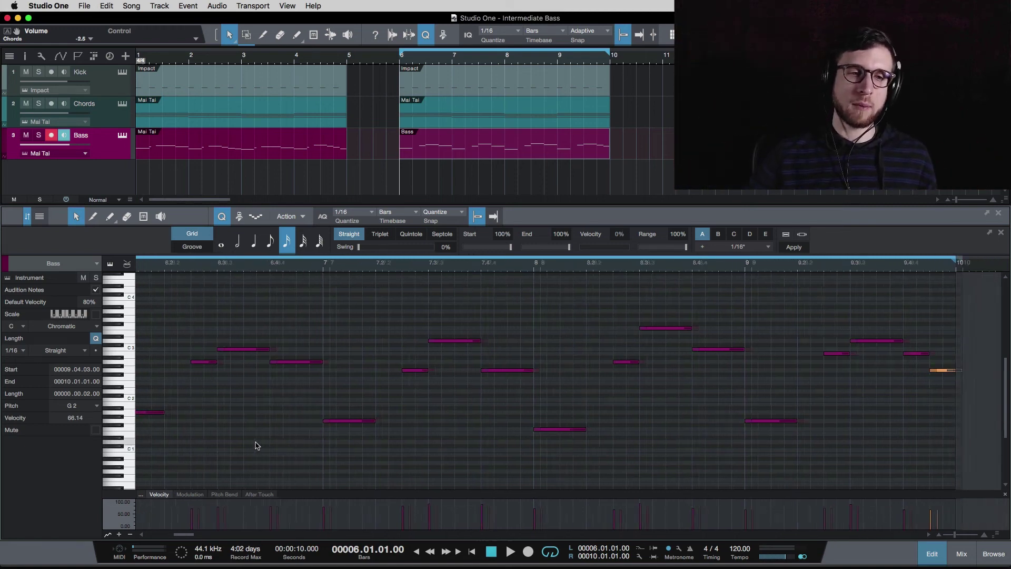
key("space")
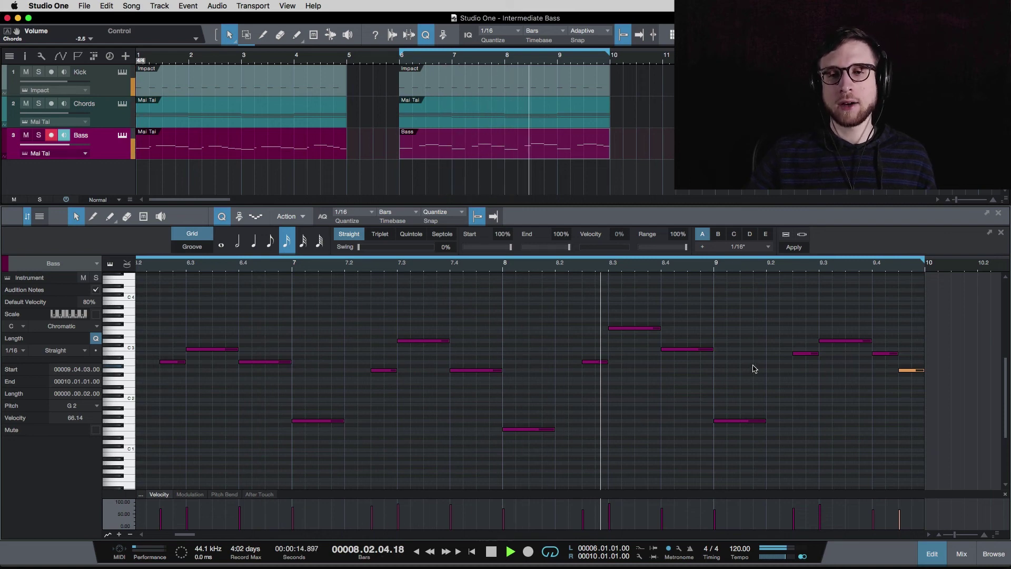
key("space")
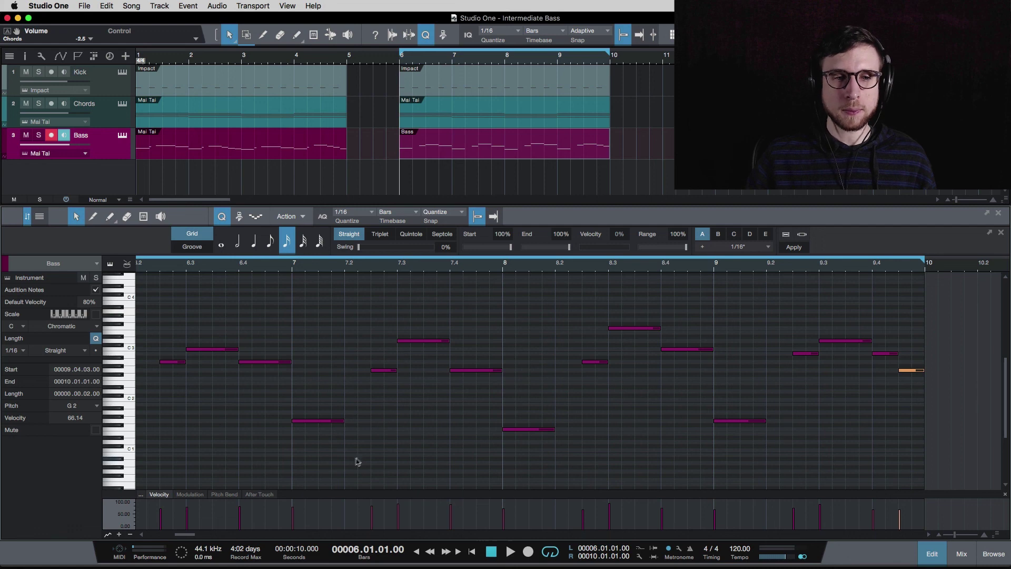
scroll(354, 463, "left", 5)
scroll(427, 461, "right", 3)
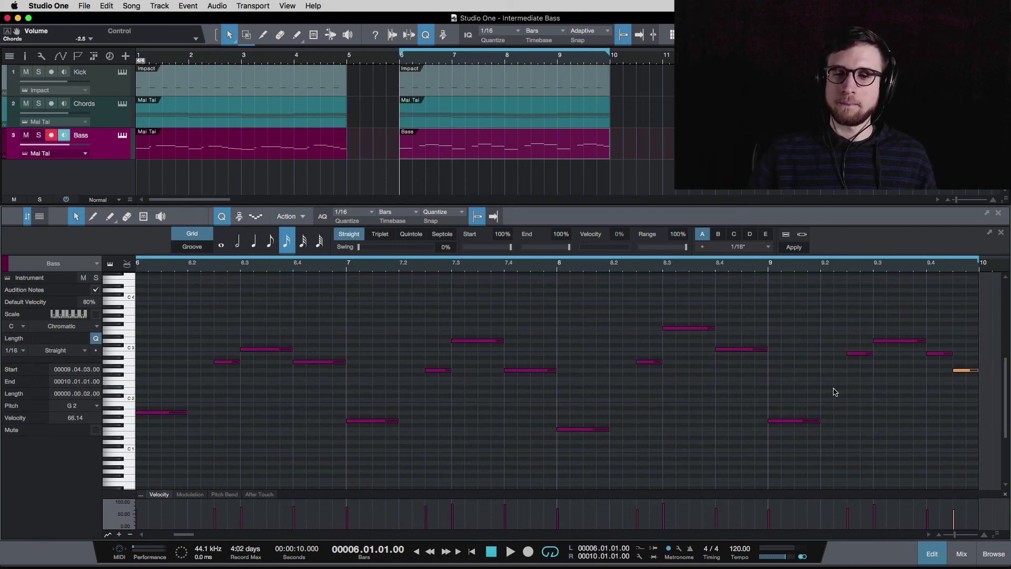
scroll(832, 389, "right", 3)
scroll(828, 387, "left", 5)
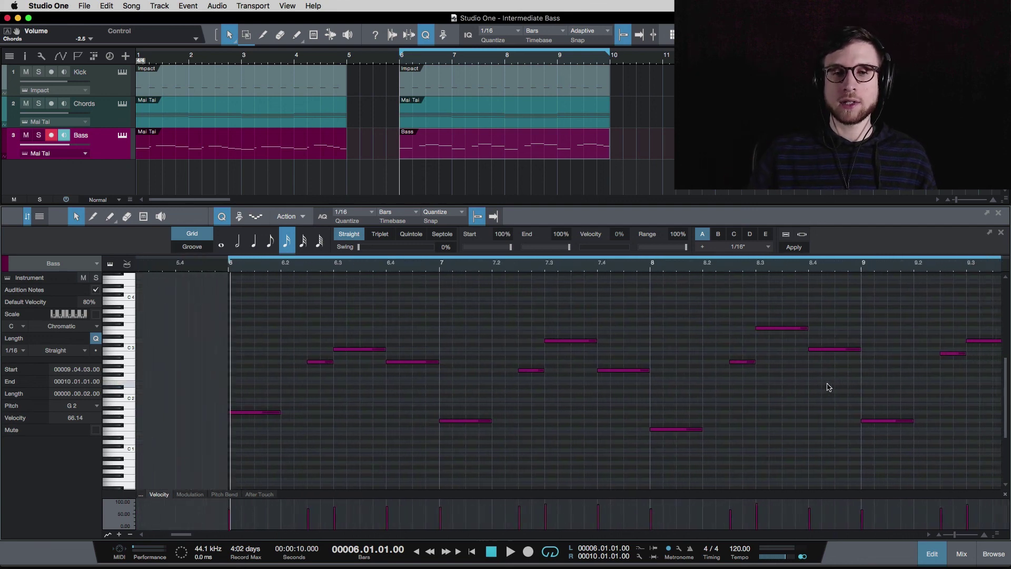
scroll(828, 387, "right", 2)
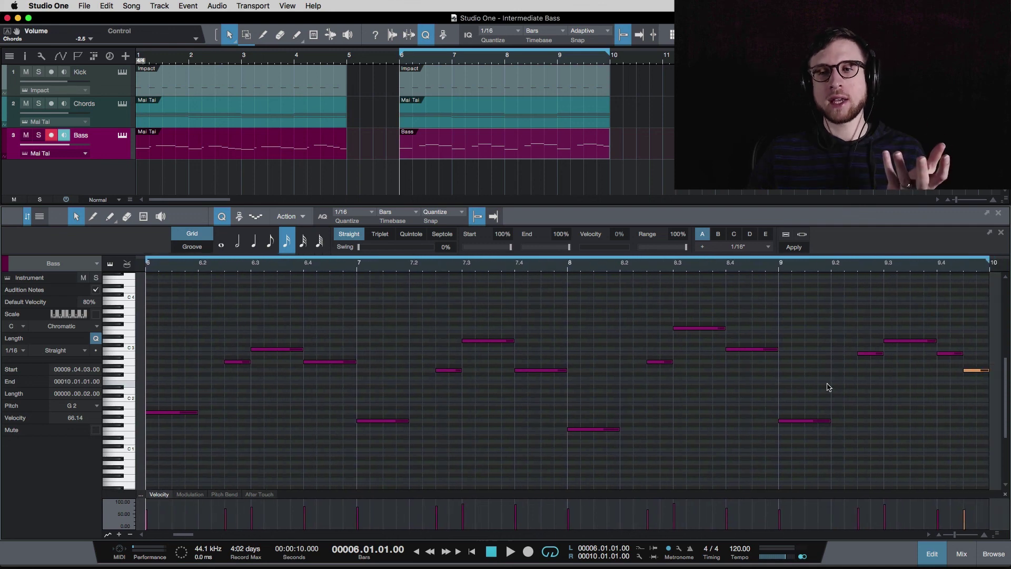